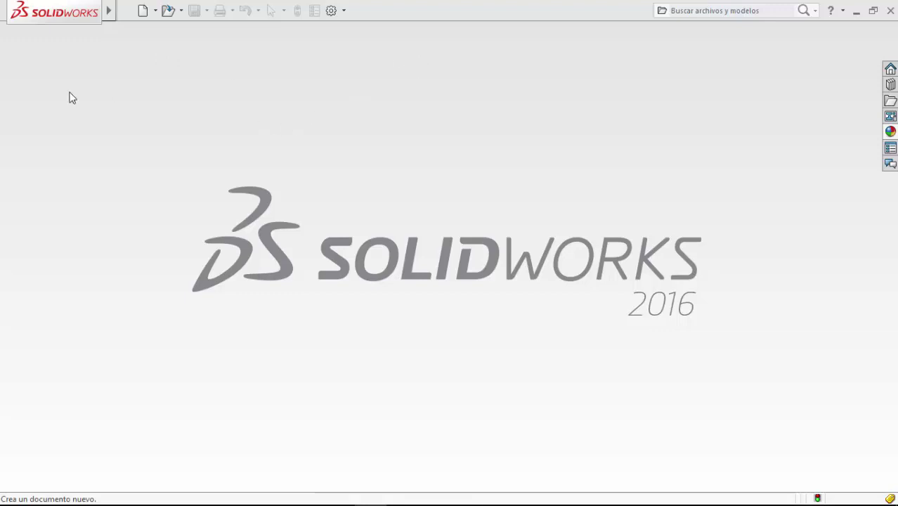
Step: Create a new blank Pieza (part) document
{"action": "left_click", "coordinate": [155, 11]}
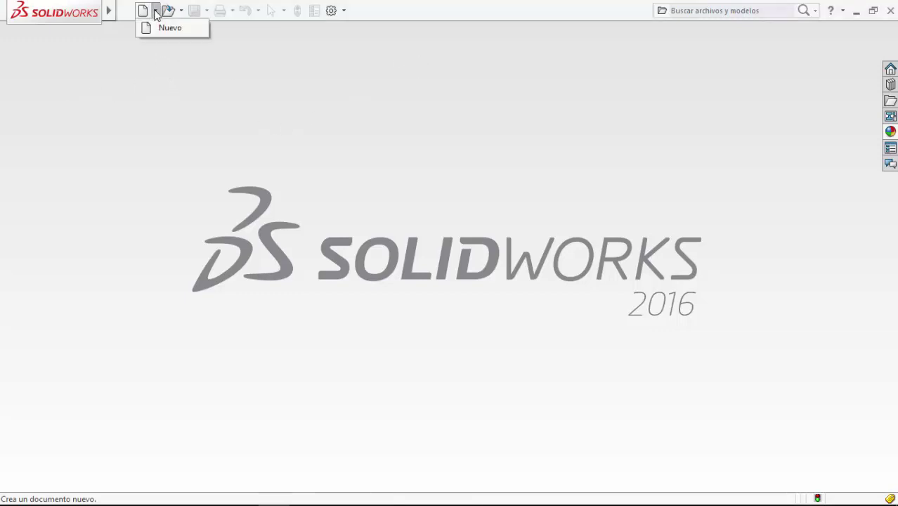
{"action": "left_click", "coordinate": [167, 28]}
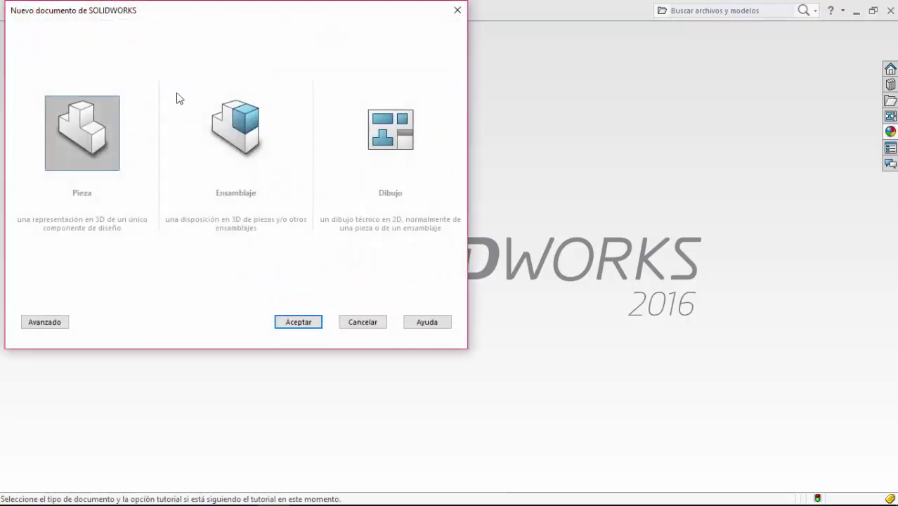
{"action": "left_click", "coordinate": [298, 324]}
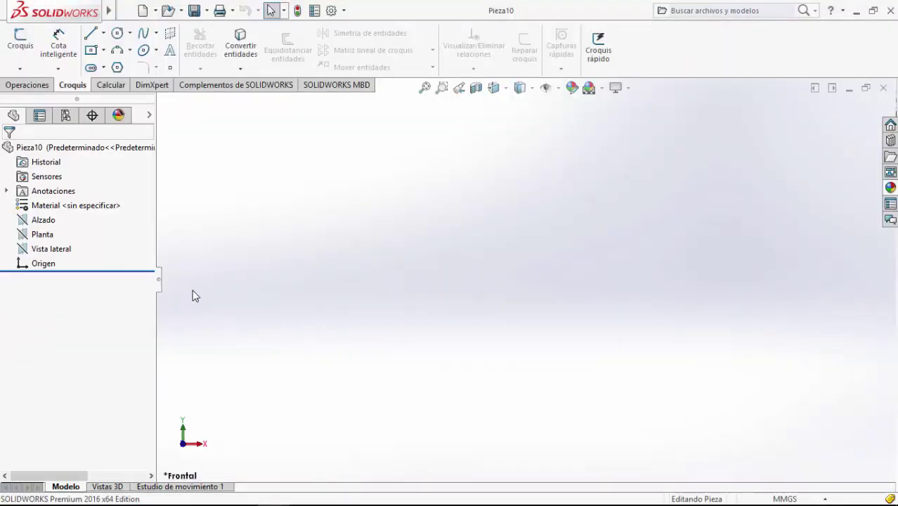
Step: On the Alzado plane, draw a circle centred on the origin
{"action": "left_click", "coordinate": [44, 221]}
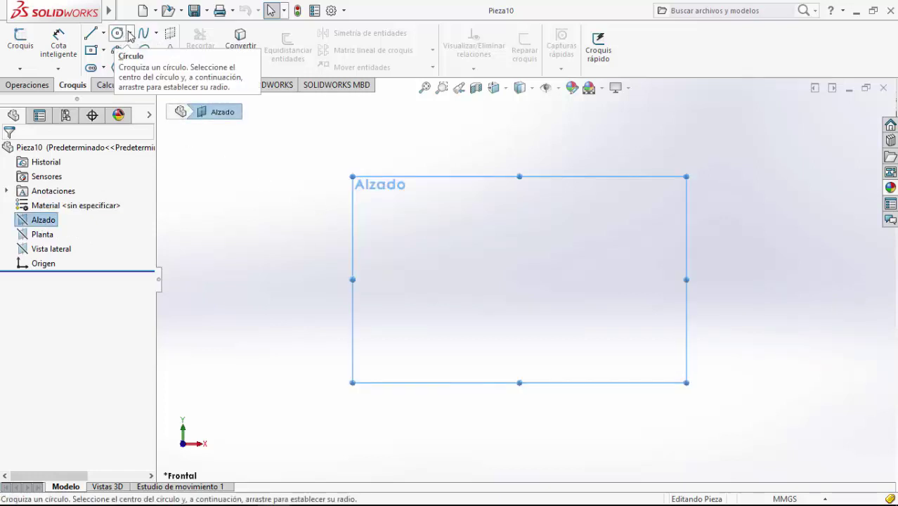
{"action": "left_click", "coordinate": [130, 34]}
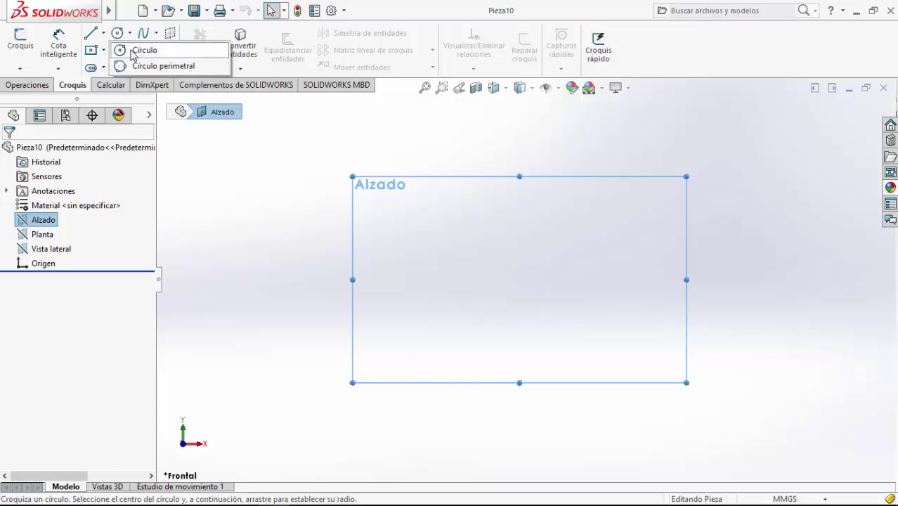
{"action": "left_click", "coordinate": [134, 51]}
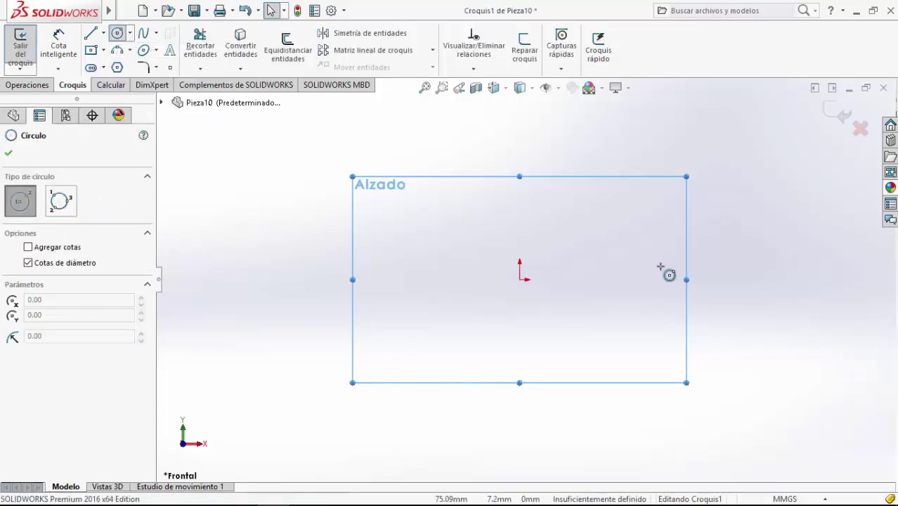
{"action": "left_click", "coordinate": [520, 279]}
{"action": "left_click", "coordinate": [473, 402]}
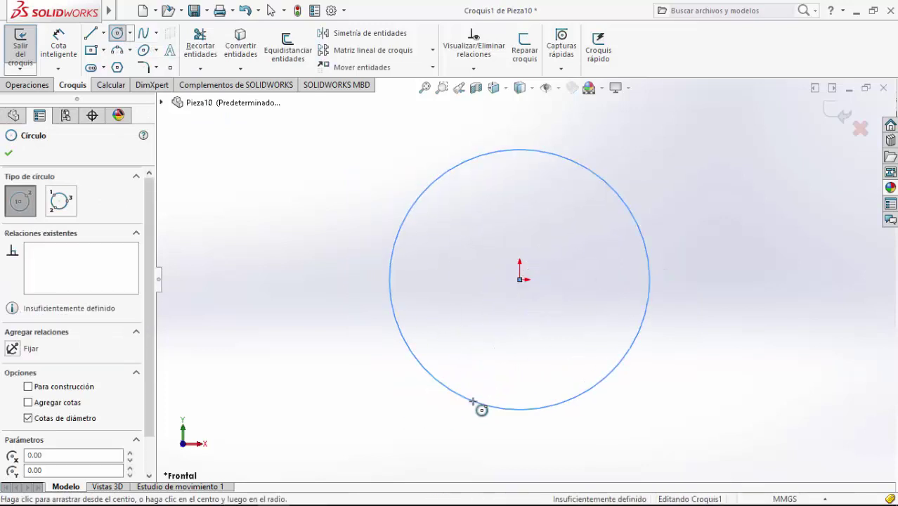
Step: Dimension the circle's diameter as 100 mm
{"action": "left_click", "coordinate": [68, 47]}
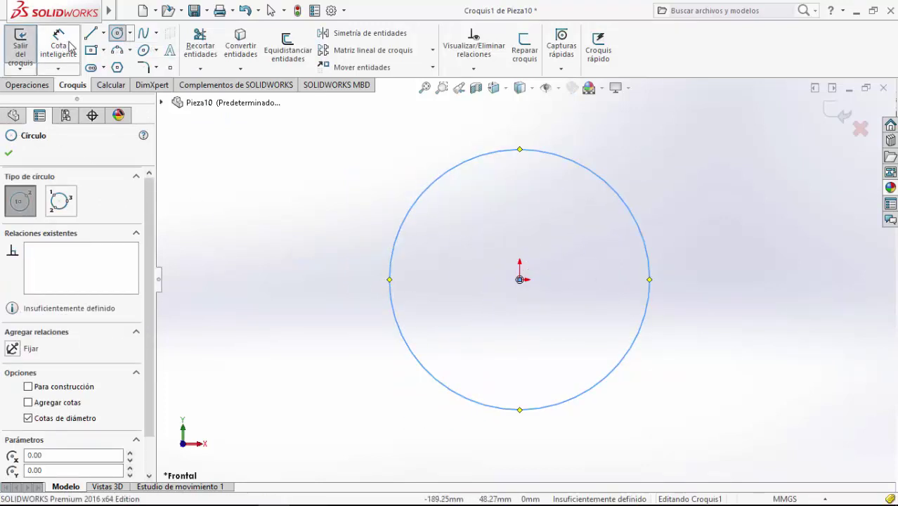
{"action": "left_click", "coordinate": [631, 215]}
{"action": "left_click", "coordinate": [711, 163]}
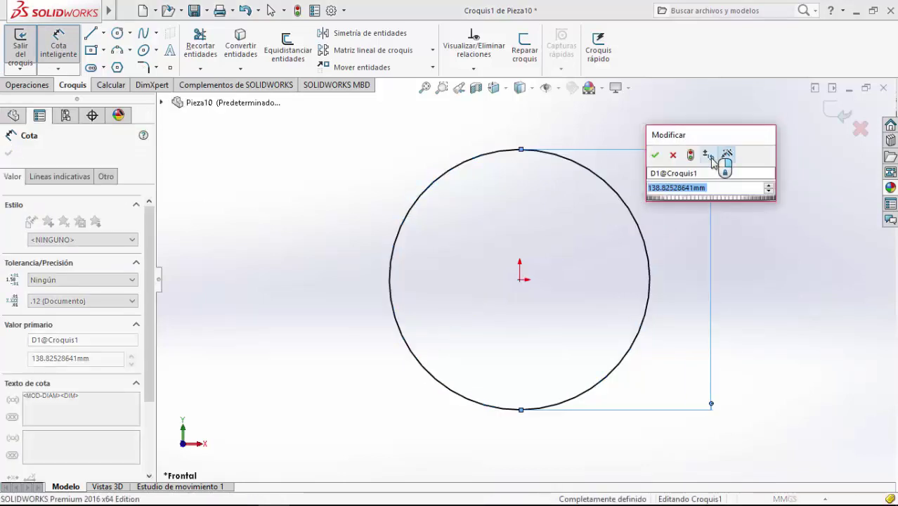
{"action": "type", "text": "100"}
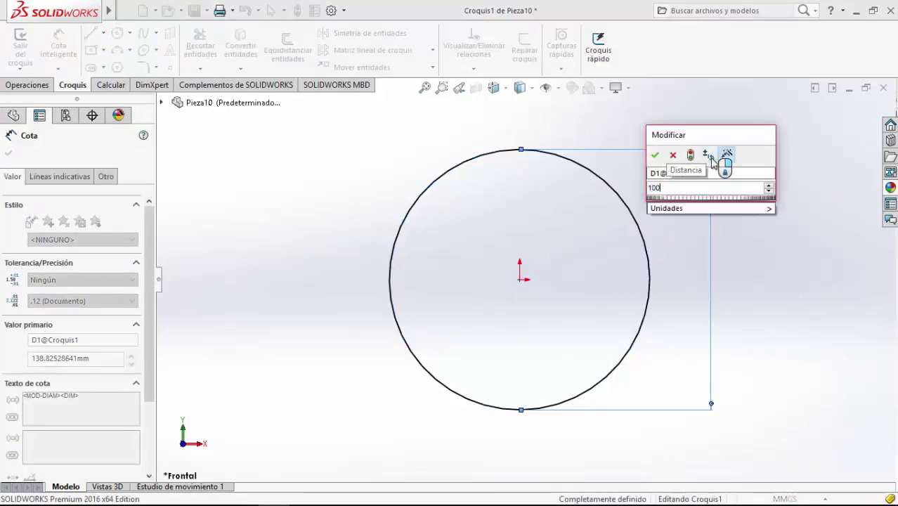
{"action": "left_click", "coordinate": [655, 155]}
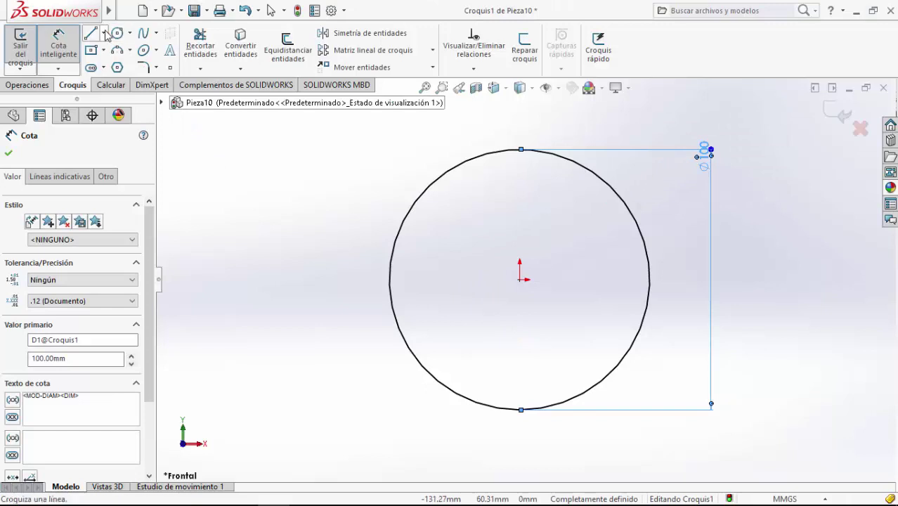
Step: Draw two side-by-side vertical construction lines from the origin to just above the circle
{"action": "left_click", "coordinate": [103, 33]}
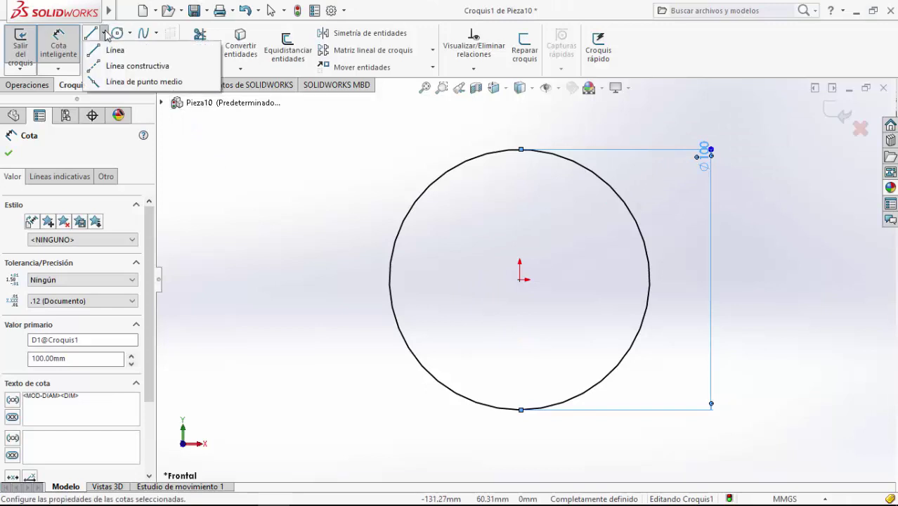
{"action": "left_click", "coordinate": [108, 66]}
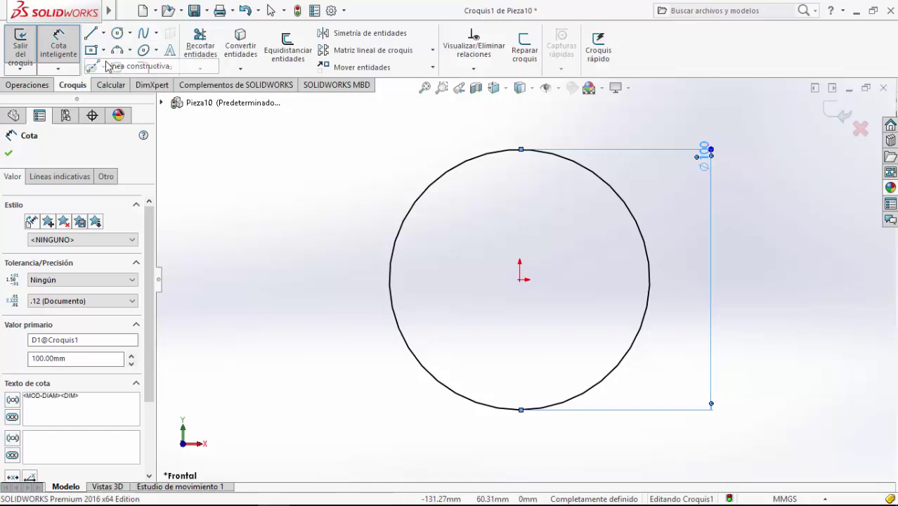
{"action": "left_click", "coordinate": [521, 280]}
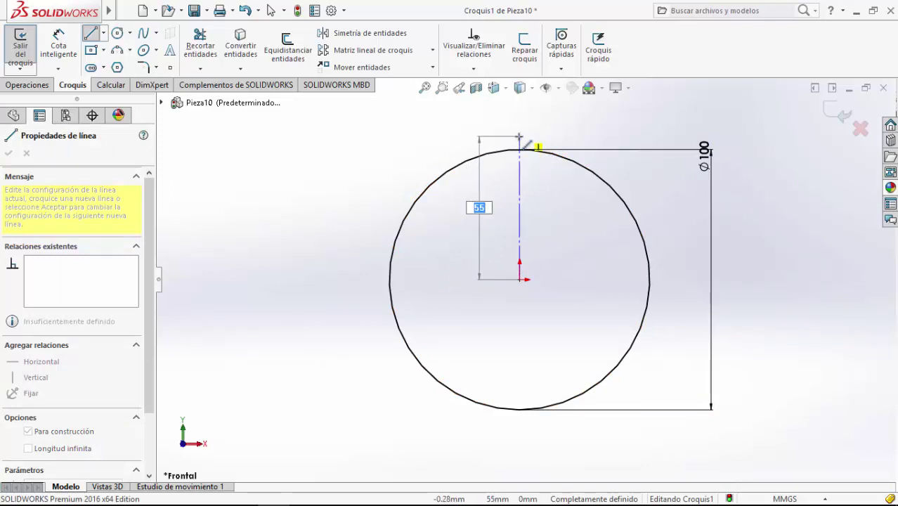
{"action": "left_click", "coordinate": [519, 137]}
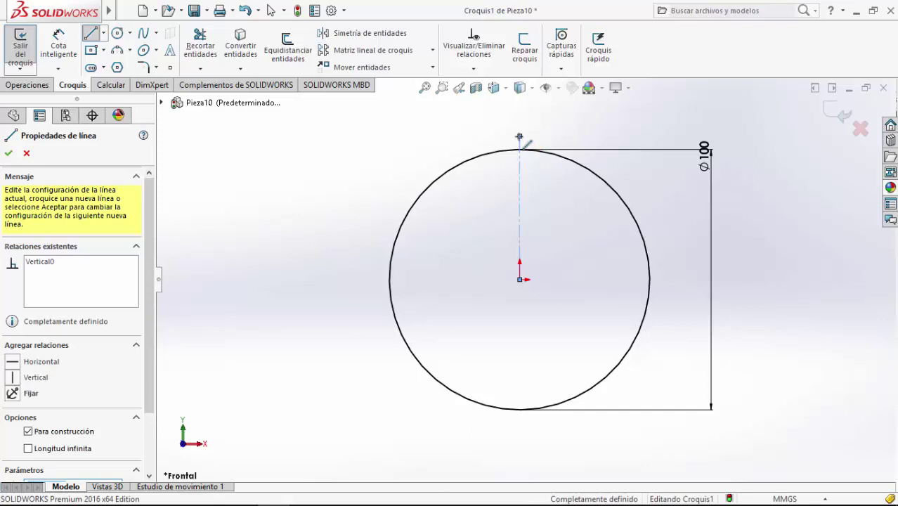
{"action": "key", "text": "Escape"}
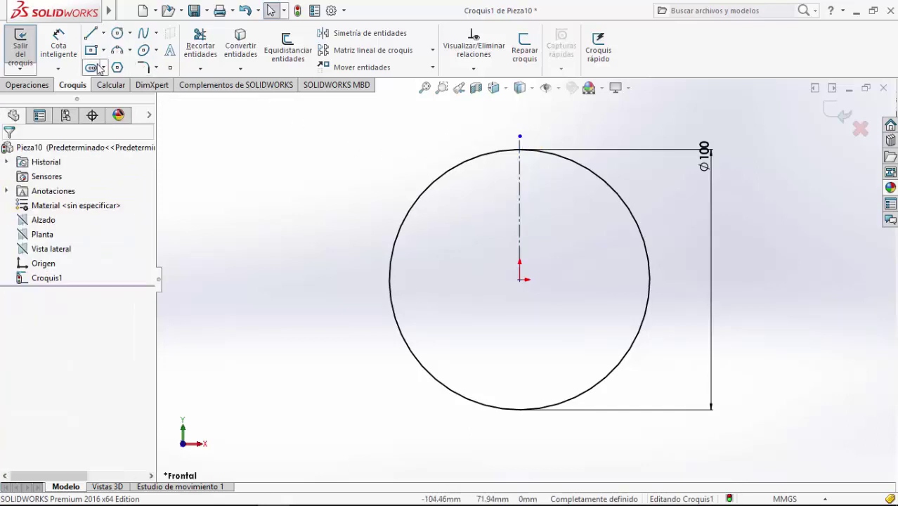
{"action": "left_click", "coordinate": [103, 35]}
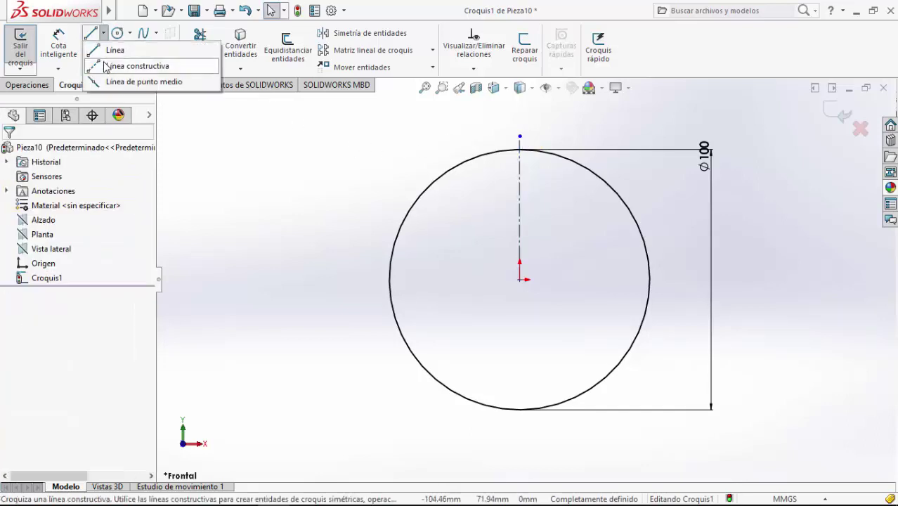
{"action": "left_click", "coordinate": [106, 66]}
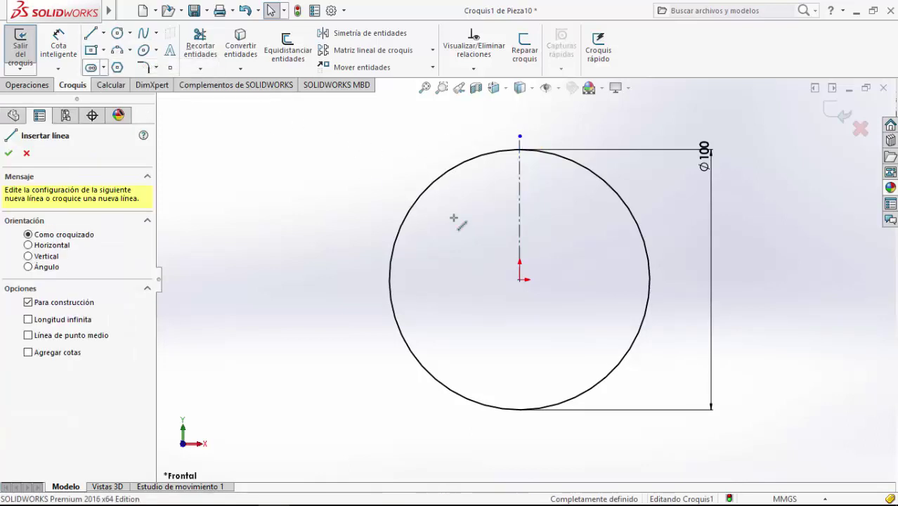
{"action": "left_click", "coordinate": [521, 279]}
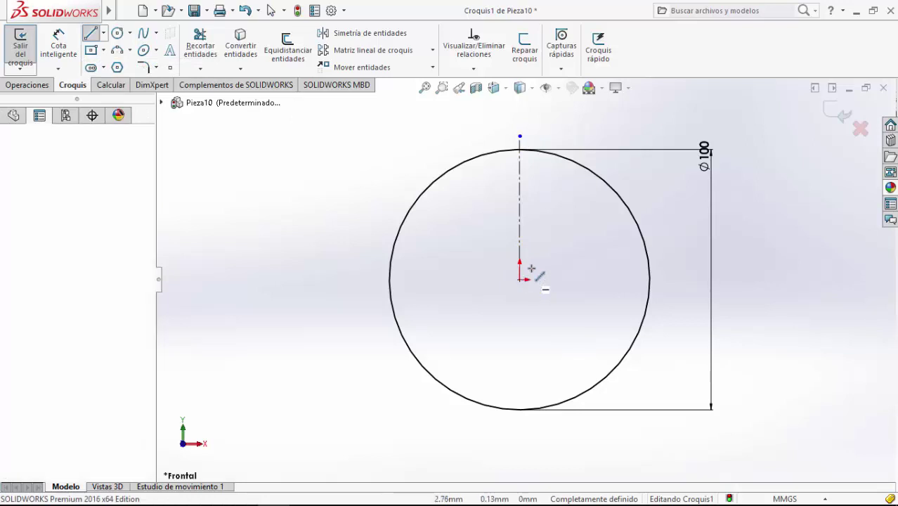
{"action": "left_click", "coordinate": [526, 133]}
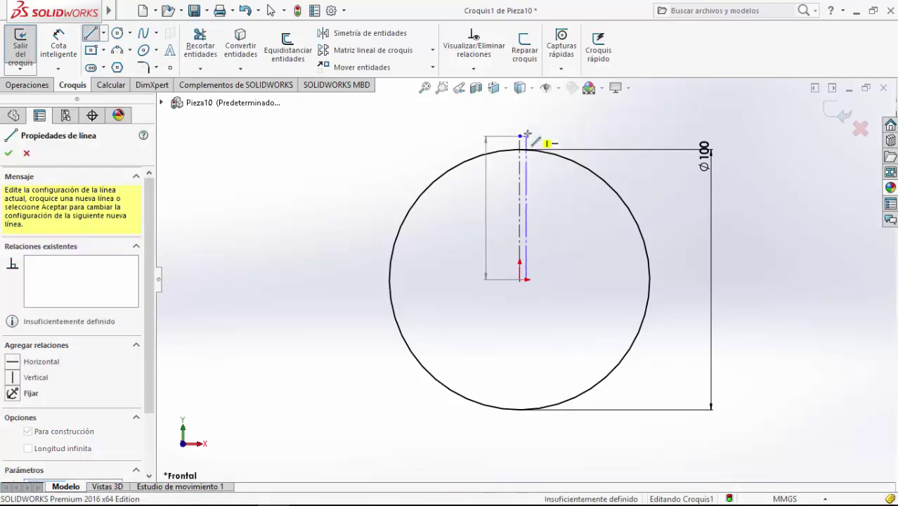
{"action": "key", "text": "Escape"}
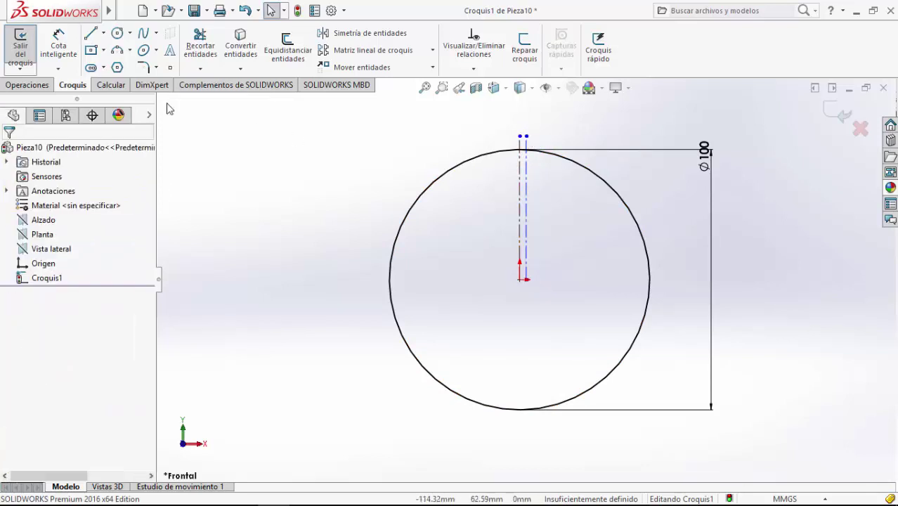
Step: Dimension the distance between the two construction lines as 1 mm
{"action": "left_click", "coordinate": [68, 55]}
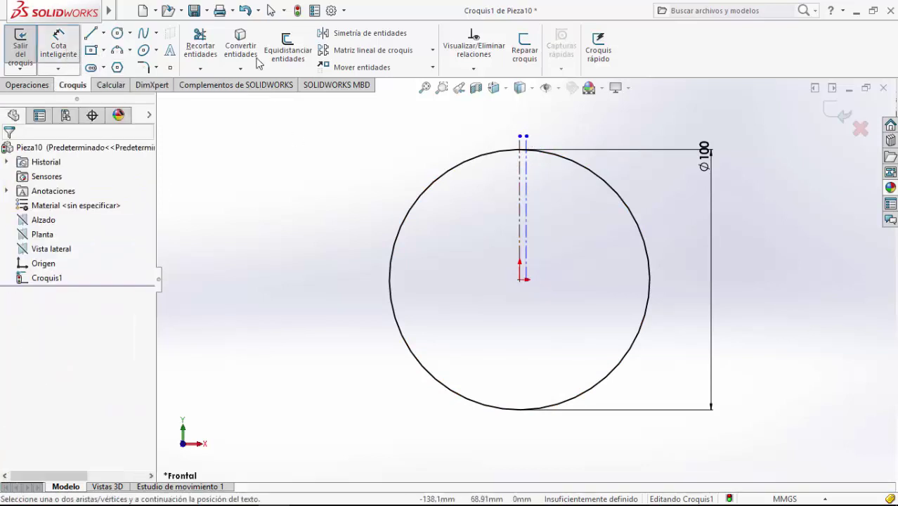
{"action": "left_click", "coordinate": [520, 149]}
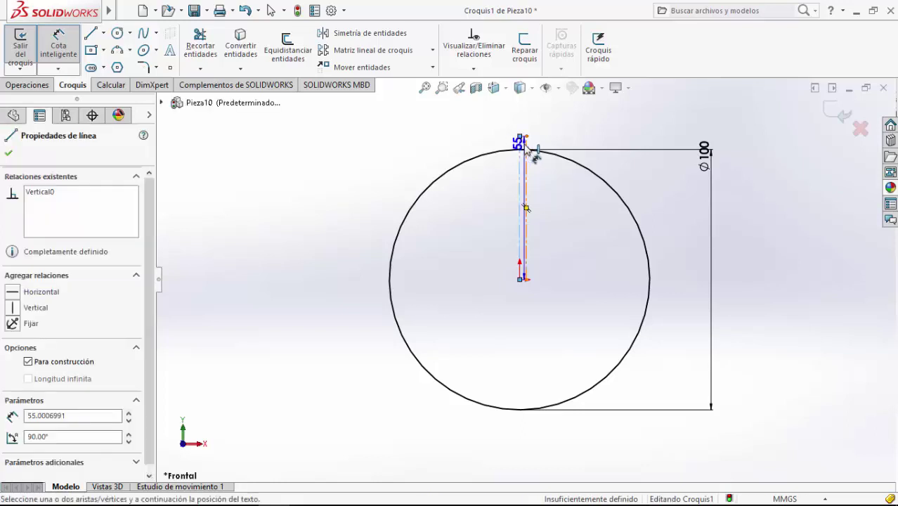
{"action": "left_click", "coordinate": [526, 137]}
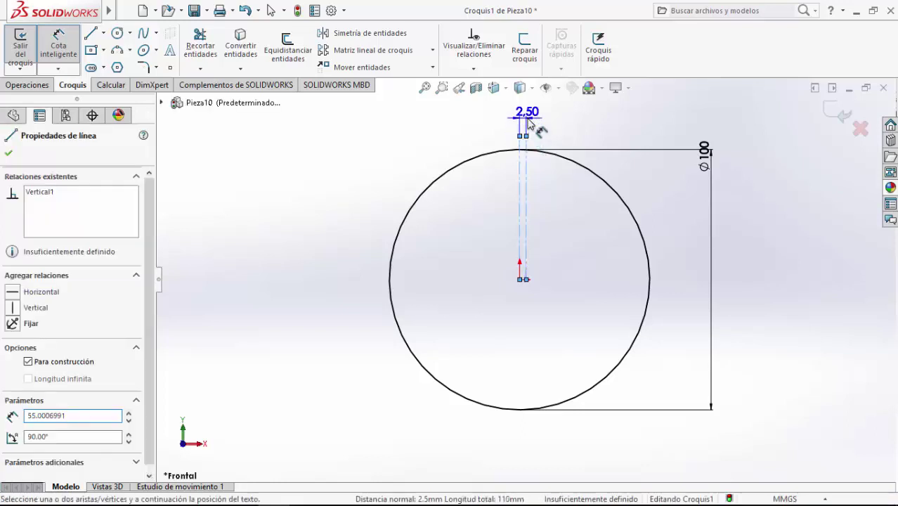
{"action": "left_click", "coordinate": [530, 125]}
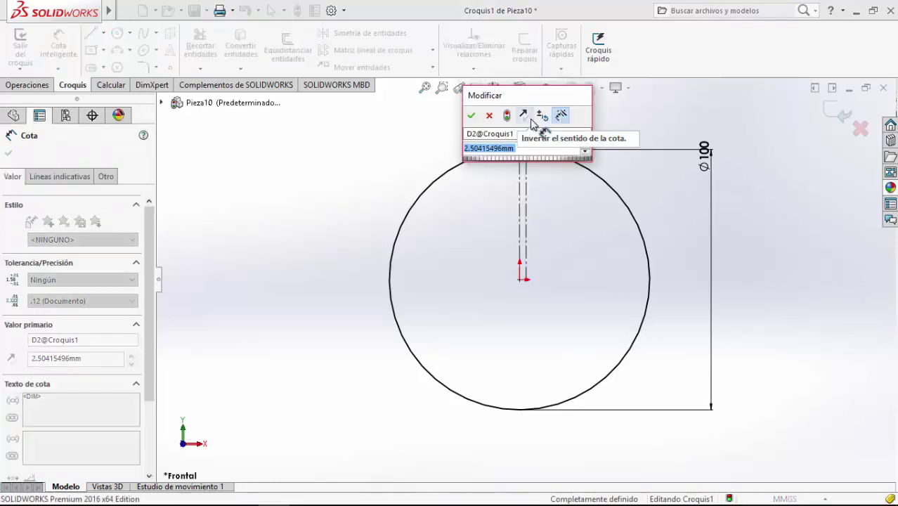
{"action": "type", "text": "1"}
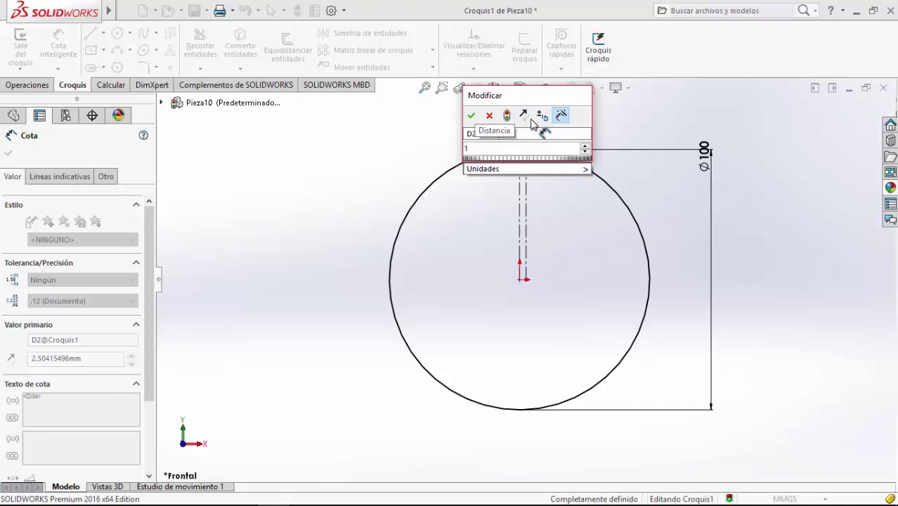
{"action": "left_click", "coordinate": [472, 115]}
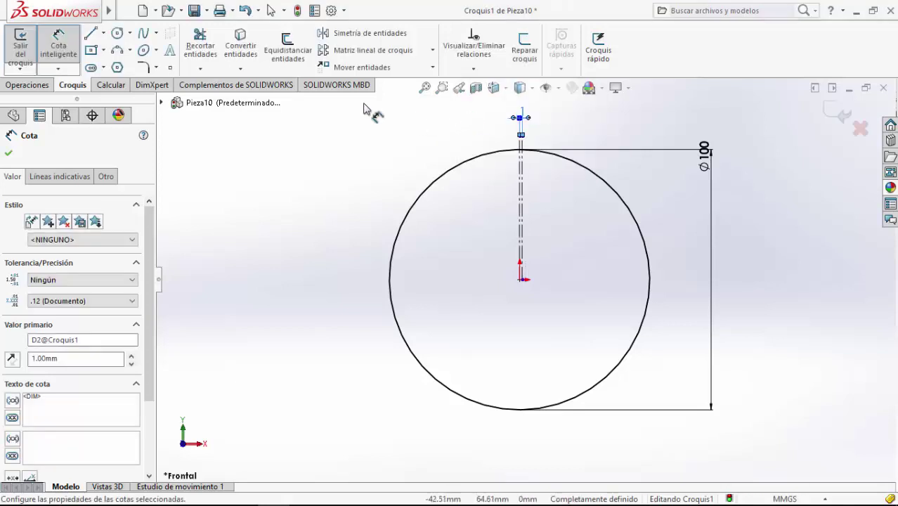
Step: Zoom in on the top ends of the two construction lines
{"action": "left_click", "coordinate": [442, 93]}
{"action": "left_click_drag", "start_coordinate": [485, 114], "coordinate": [587, 189]}
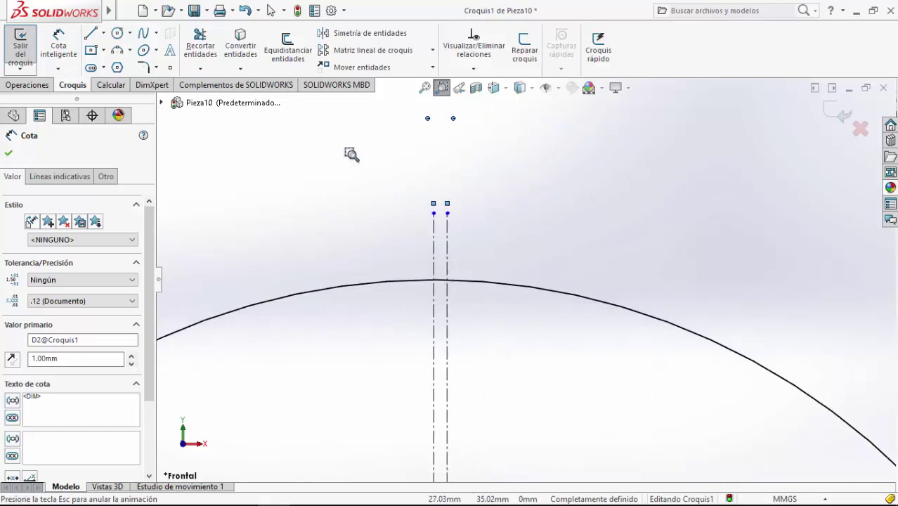
{"action": "left_click_drag", "start_coordinate": [351, 158], "coordinate": [583, 336]}
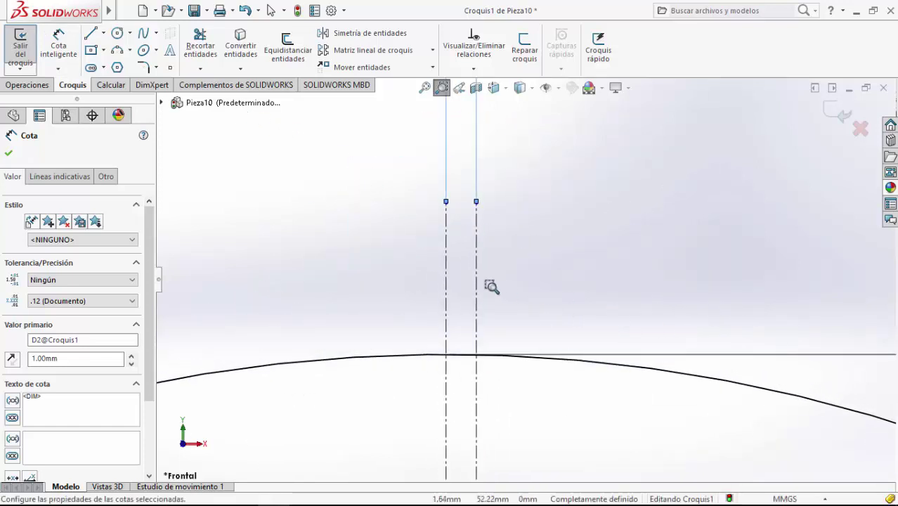
Step: Trim the line overhang and the arc piece between the lines, then exit Croquis1
{"action": "left_click", "coordinate": [199, 43]}
{"action": "left_click_drag", "start_coordinate": [425, 292], "coordinate": [517, 296]}
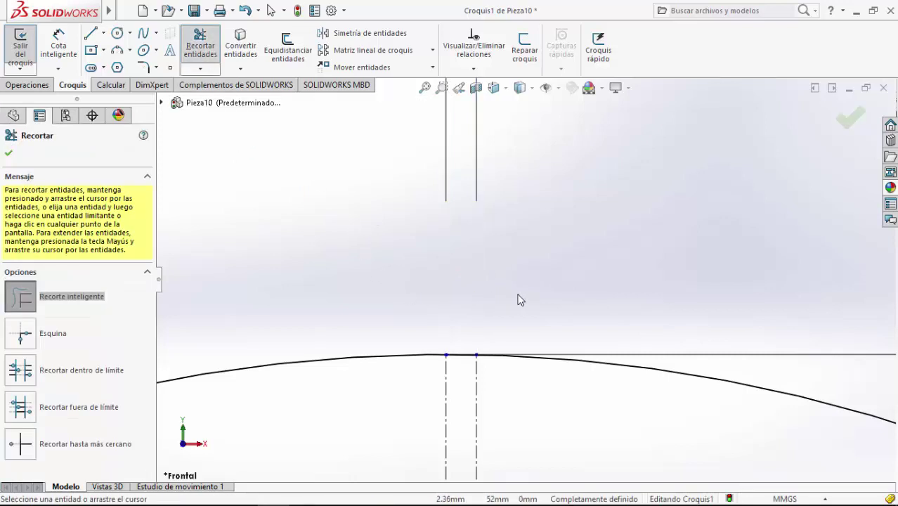
{"action": "left_click_drag", "start_coordinate": [461, 345], "coordinate": [463, 372]}
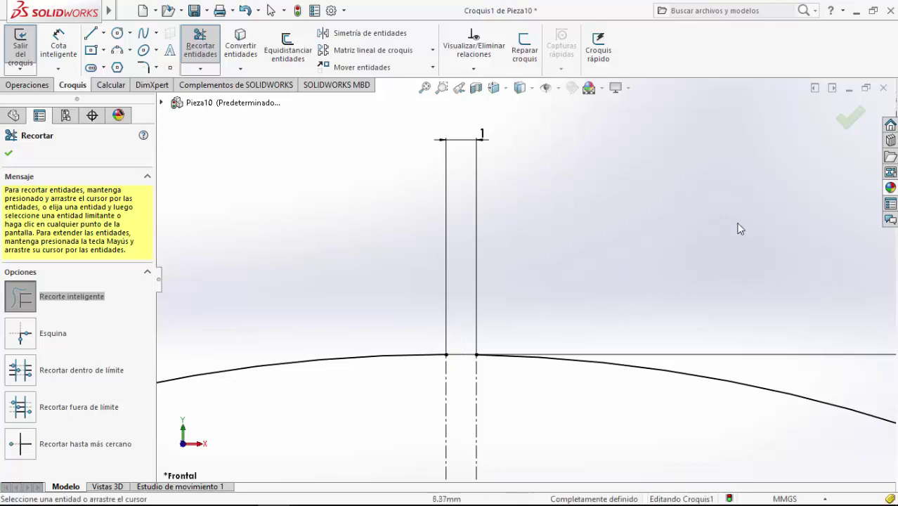
{"action": "left_click", "coordinate": [845, 119]}
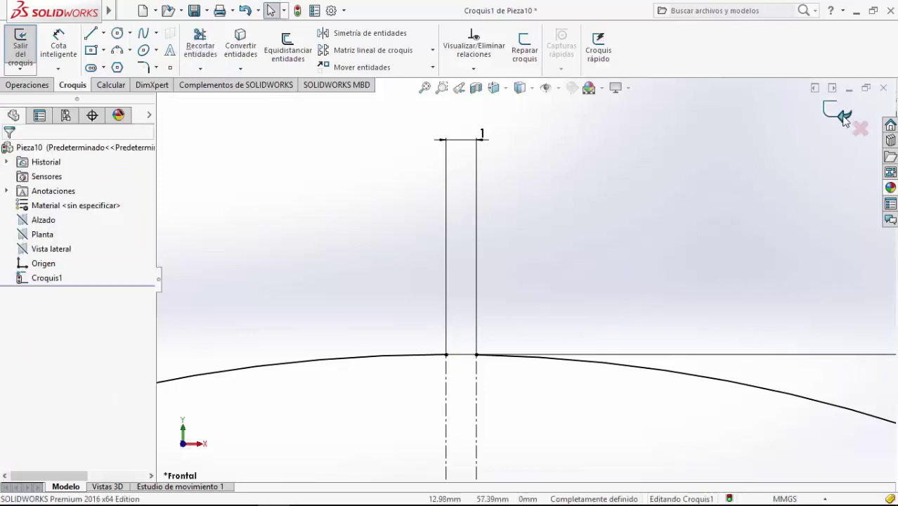
{"action": "left_click", "coordinate": [425, 87]}
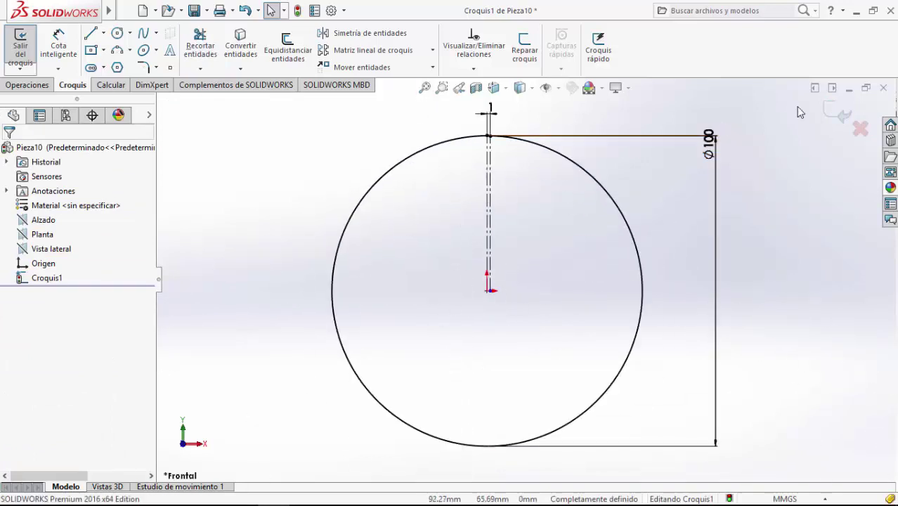
{"action": "left_click", "coordinate": [842, 120]}
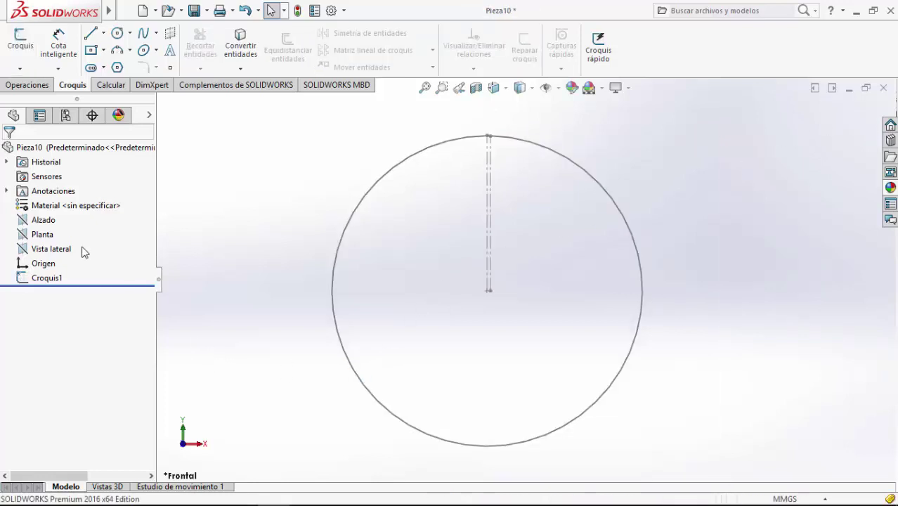
Step: Create Plano1 as an offset plane 100 mm from Alzado
{"action": "left_click", "coordinate": [40, 223]}
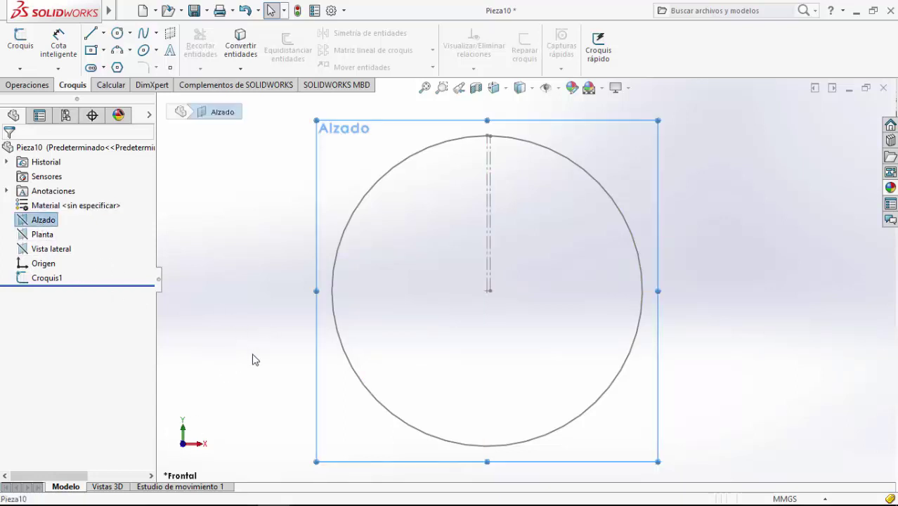
{"action": "middle_click_drag", "start_coordinate": [291, 388], "coordinate": [327, 255]}
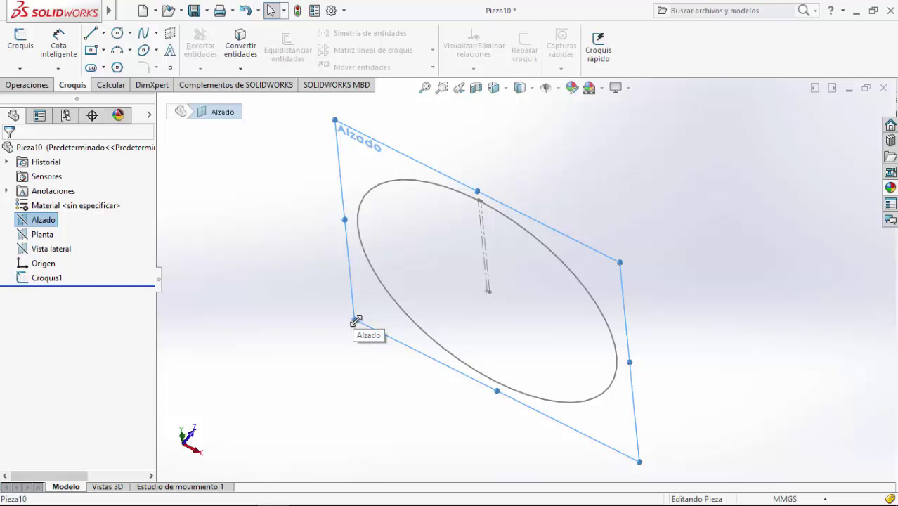
{"action": "left_click_drag", "start_coordinate": [355, 320], "coordinate": [497, 211], "text": "ctrl"}
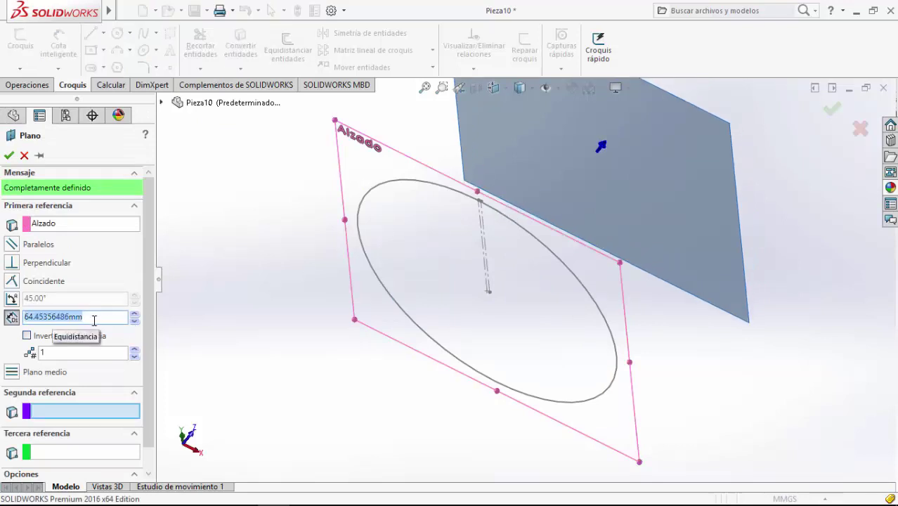
{"action": "type", "text": "100"}
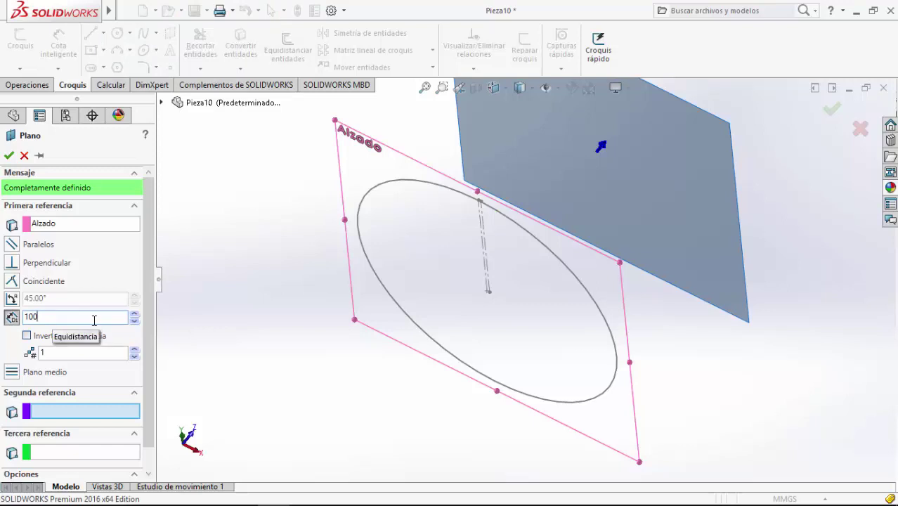
{"action": "key", "text": "Return"}
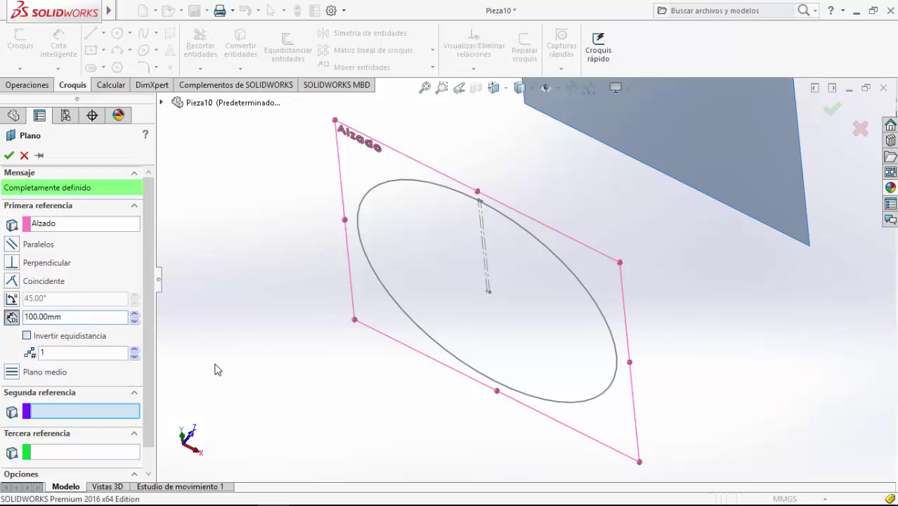
{"action": "left_click", "coordinate": [7, 155]}
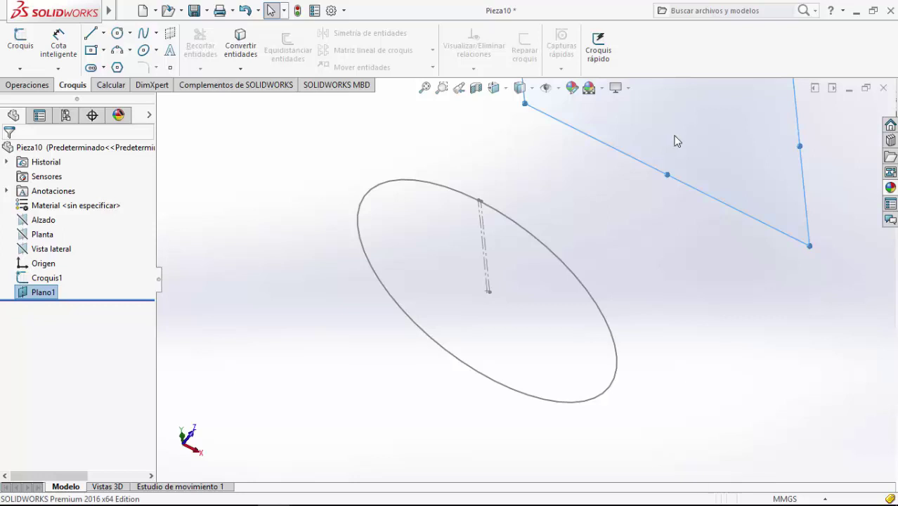
Step: On Plano1, sketch a centre rectangle at the origin enclosing the circle
{"action": "key", "text": "ctrl+8"}
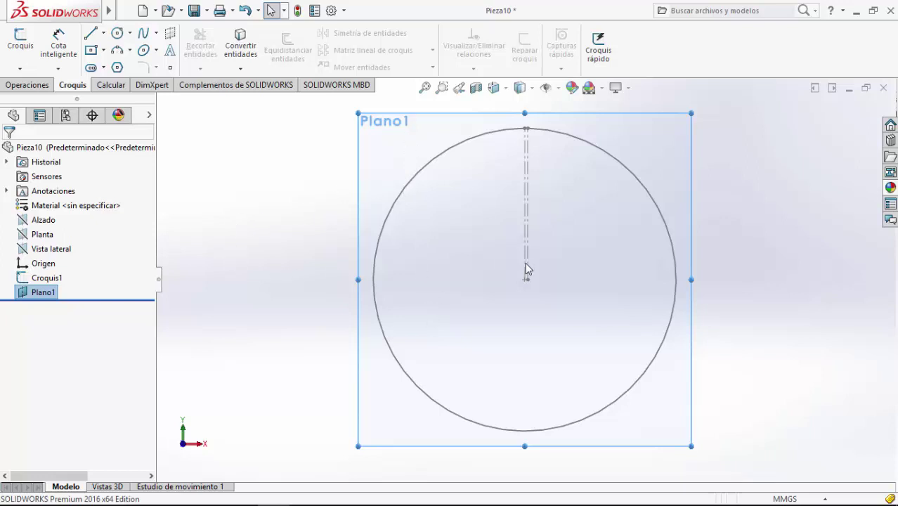
{"action": "left_click", "coordinate": [104, 51]}
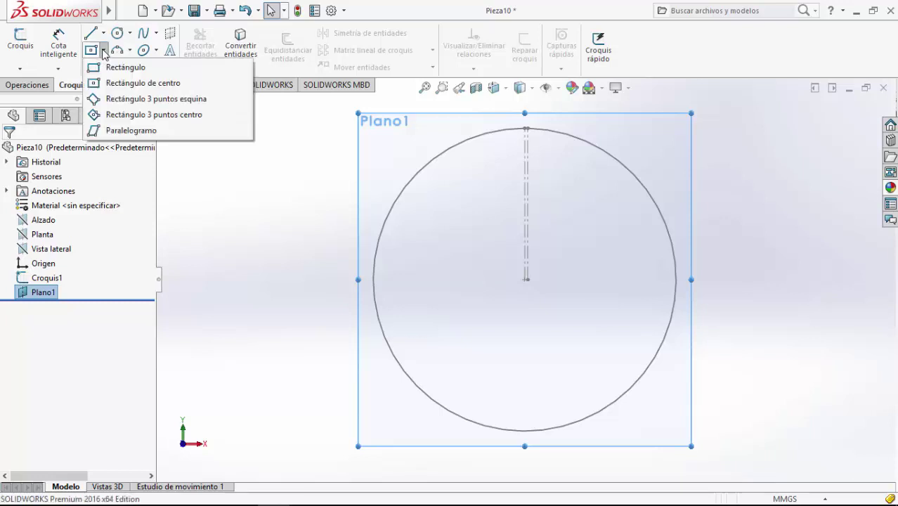
{"action": "left_click", "coordinate": [127, 84]}
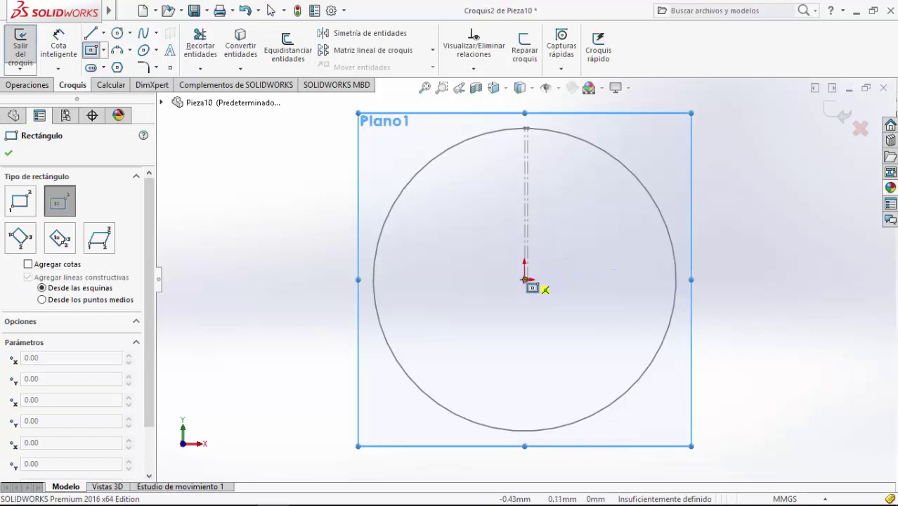
{"action": "left_click", "coordinate": [525, 280]}
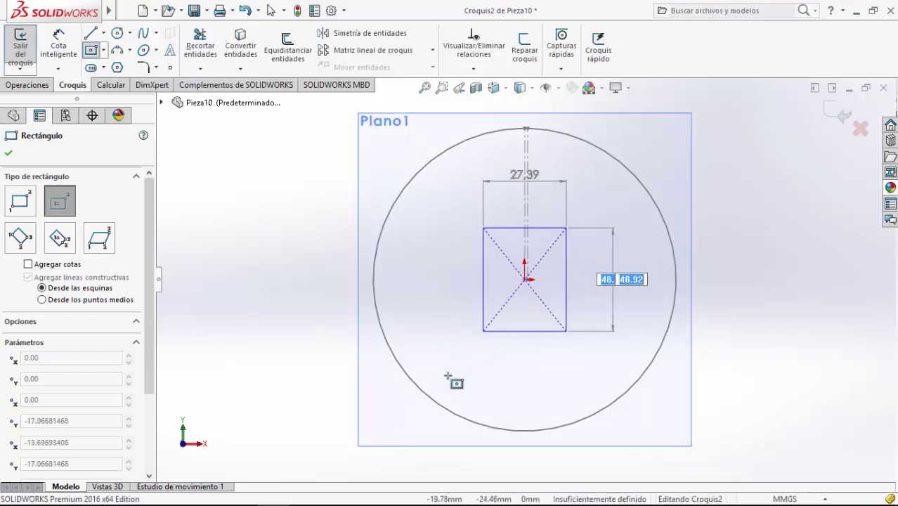
{"action": "left_click", "coordinate": [352, 410]}
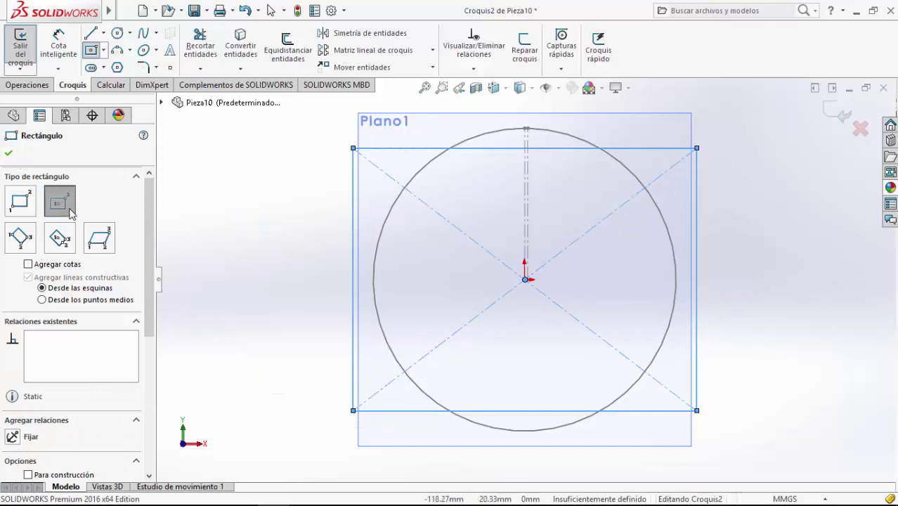
{"action": "left_click", "coordinate": [8, 153]}
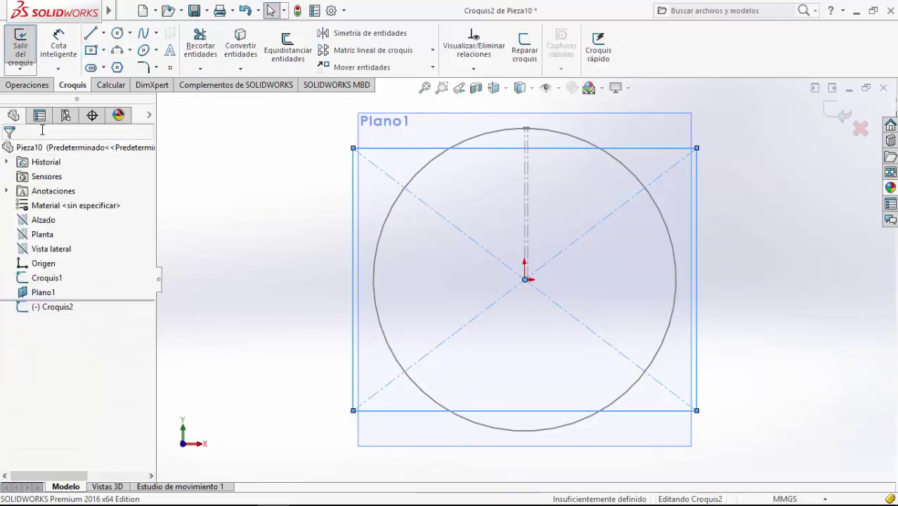
{"action": "left_click", "coordinate": [58, 43]}
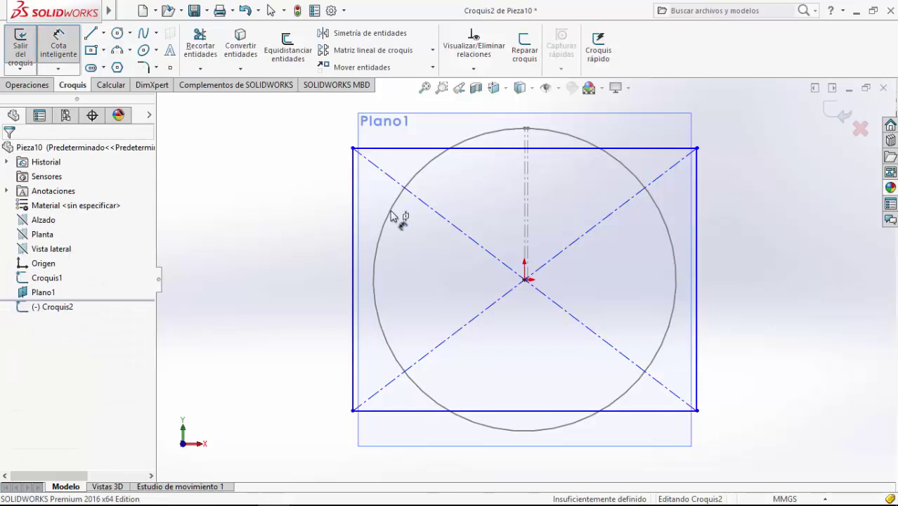
Step: Dimension the rectangle's right edge and bottom edge to 100 mm each
{"action": "left_click", "coordinate": [696, 274]}
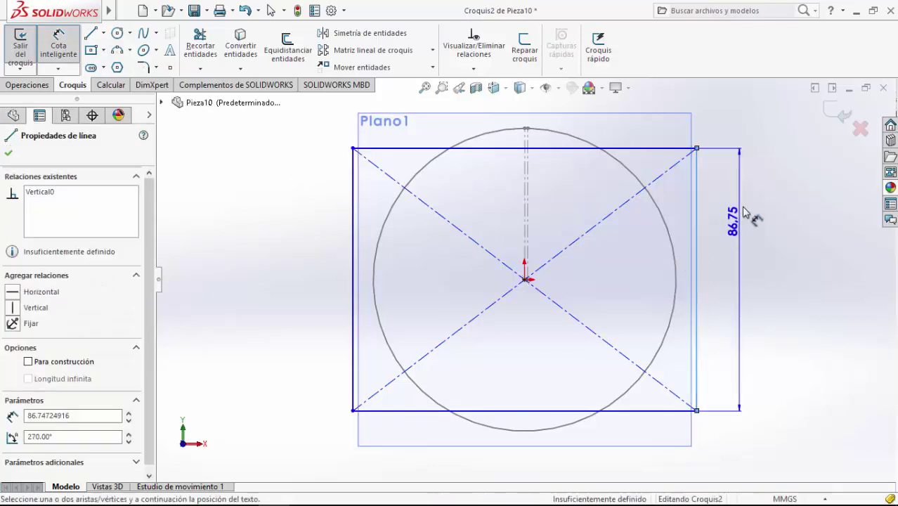
{"action": "left_click", "coordinate": [759, 177]}
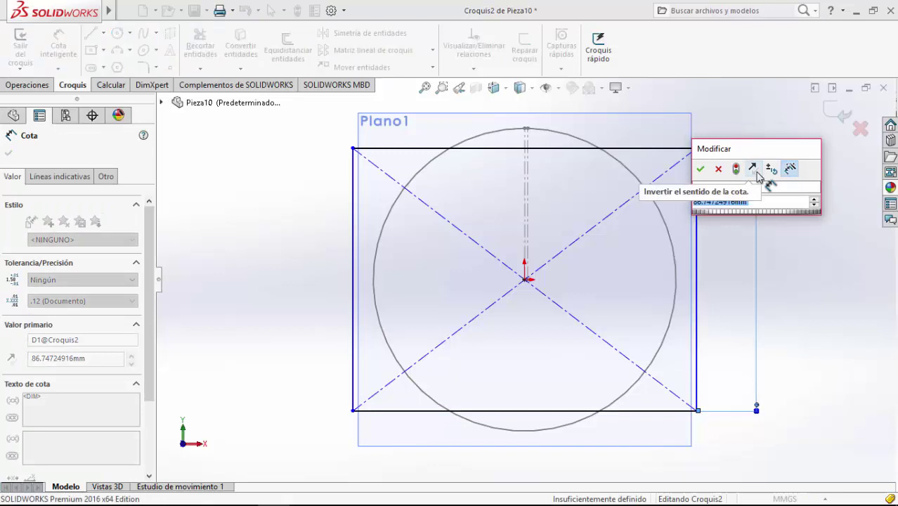
{"action": "type", "text": "10"}
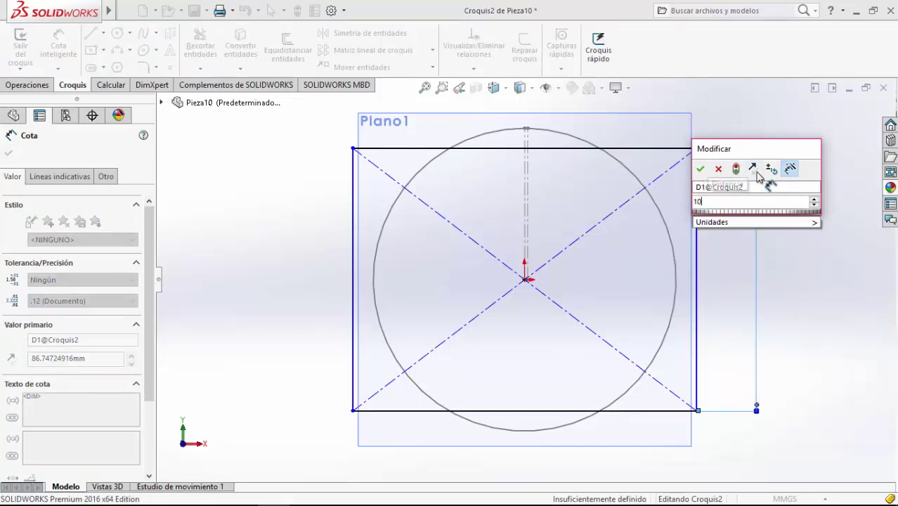
{"action": "type", "text": "0"}
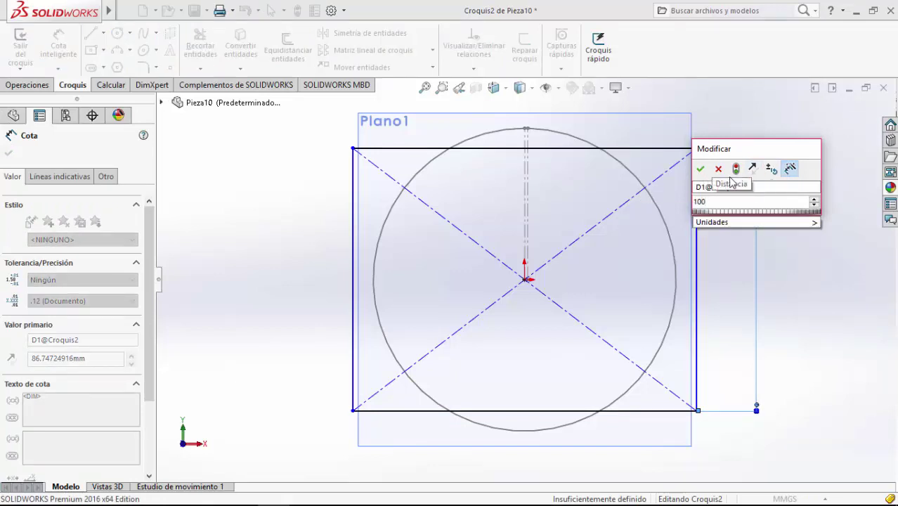
{"action": "left_click", "coordinate": [704, 172]}
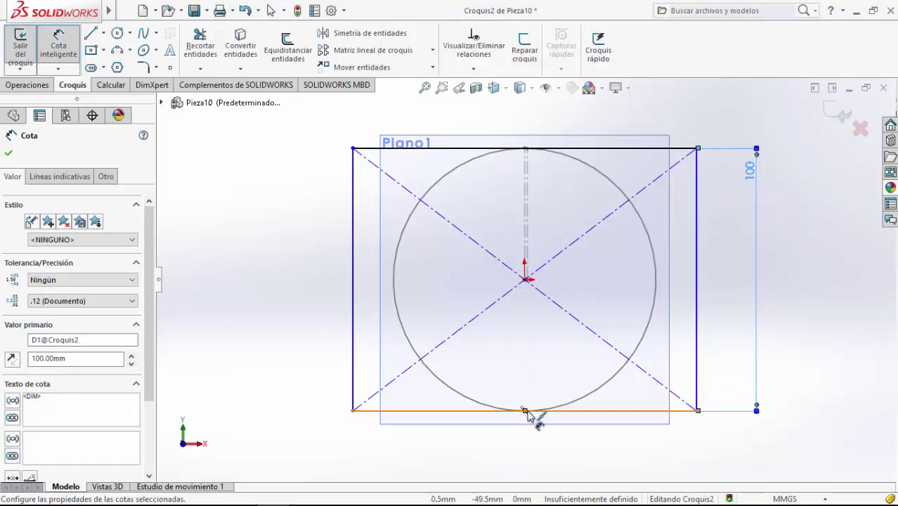
{"action": "left_click", "coordinate": [557, 416]}
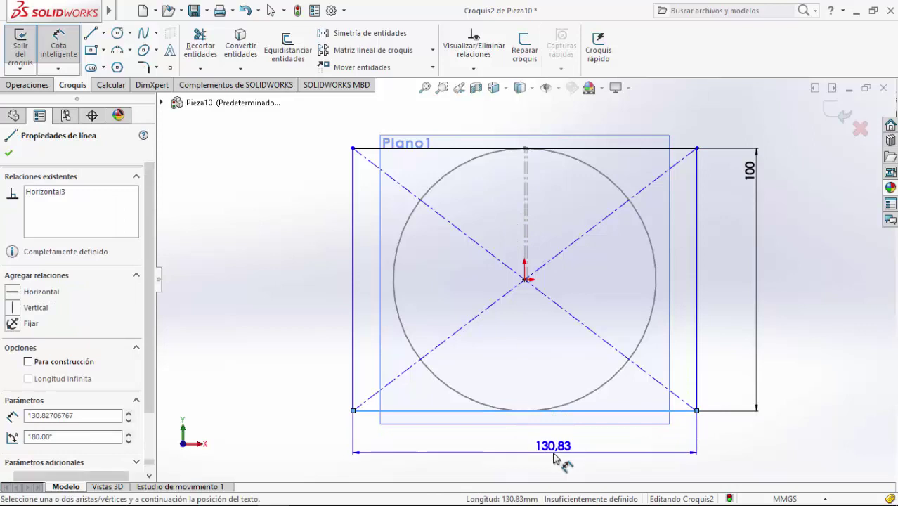
{"action": "left_click", "coordinate": [554, 458]}
{"action": "type", "text": "100"}
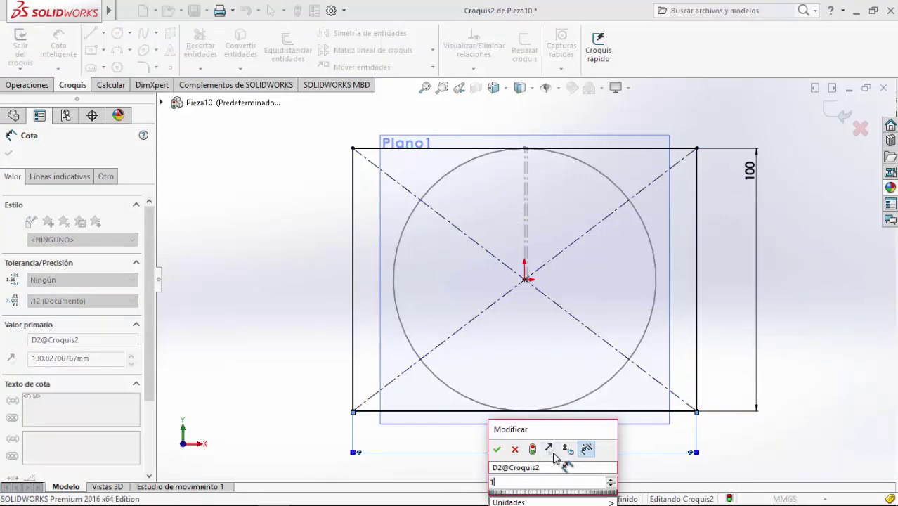
{"action": "key", "text": "Return"}
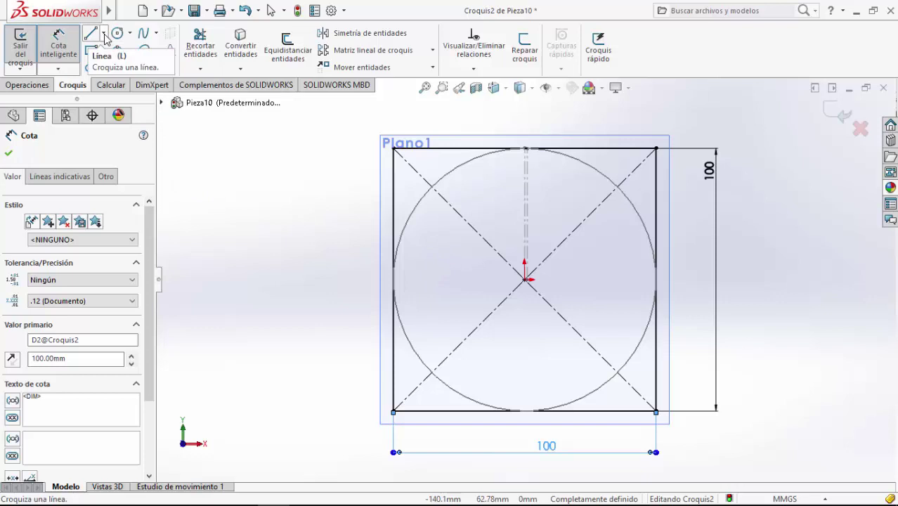
Step: Draw two side-by-side vertical construction lines from the origin ending on the square's top edge
{"action": "left_click", "coordinate": [104, 34]}
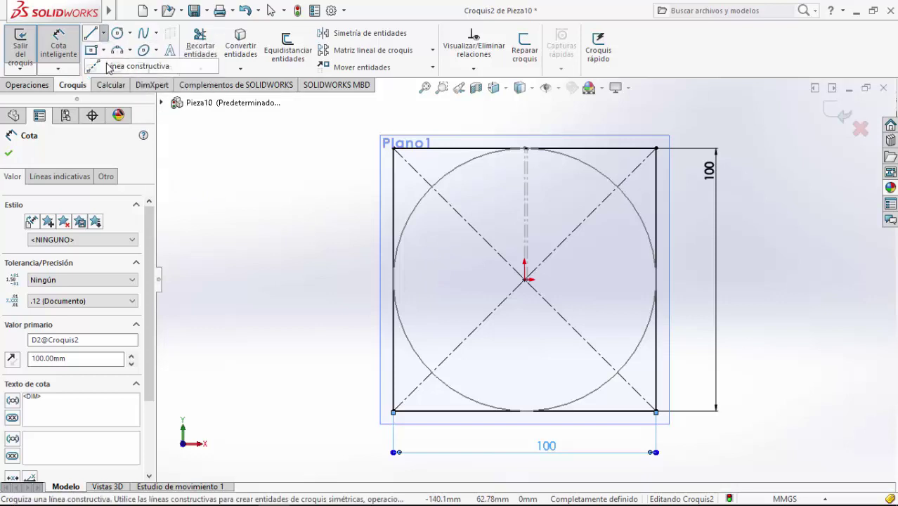
{"action": "left_click", "coordinate": [123, 66]}
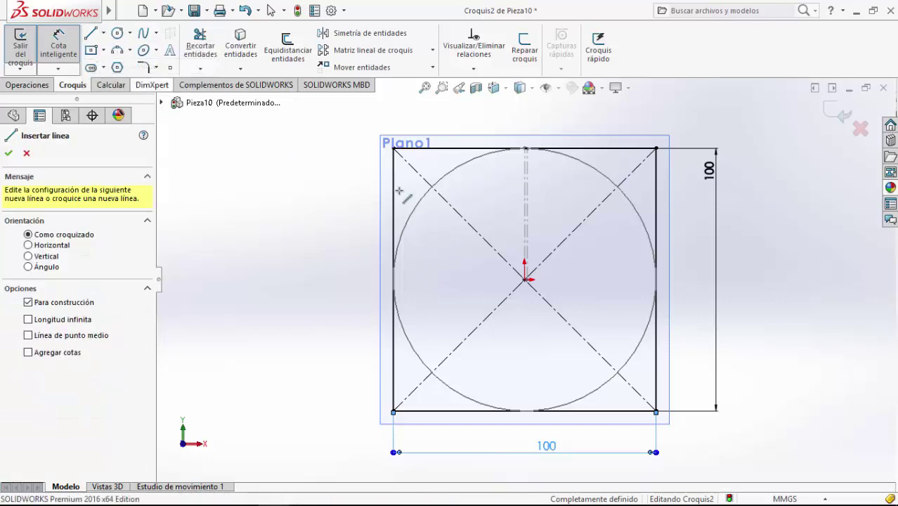
{"action": "left_click", "coordinate": [525, 280]}
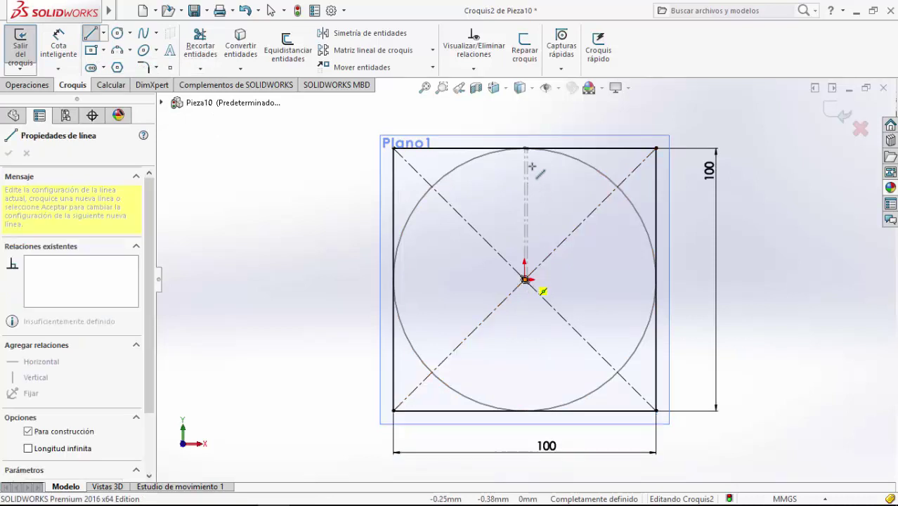
{"action": "left_click", "coordinate": [525, 136]}
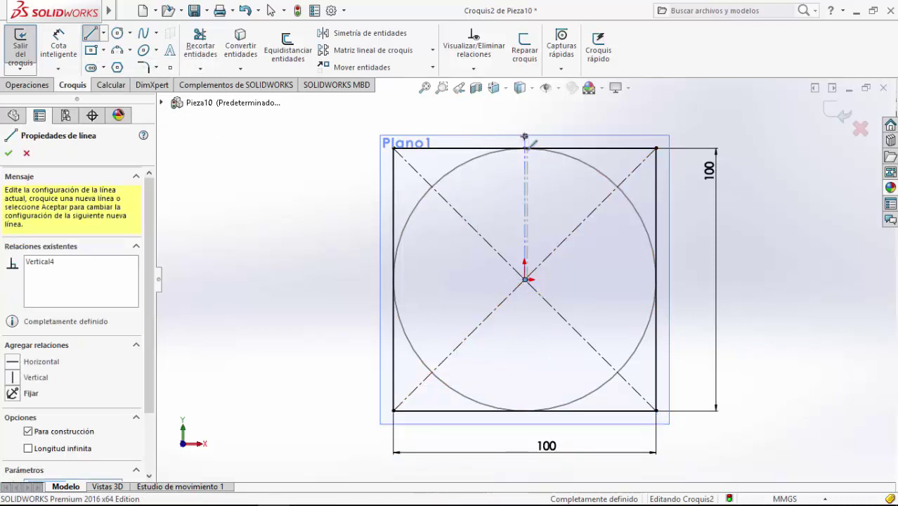
{"action": "key", "text": "Escape"}
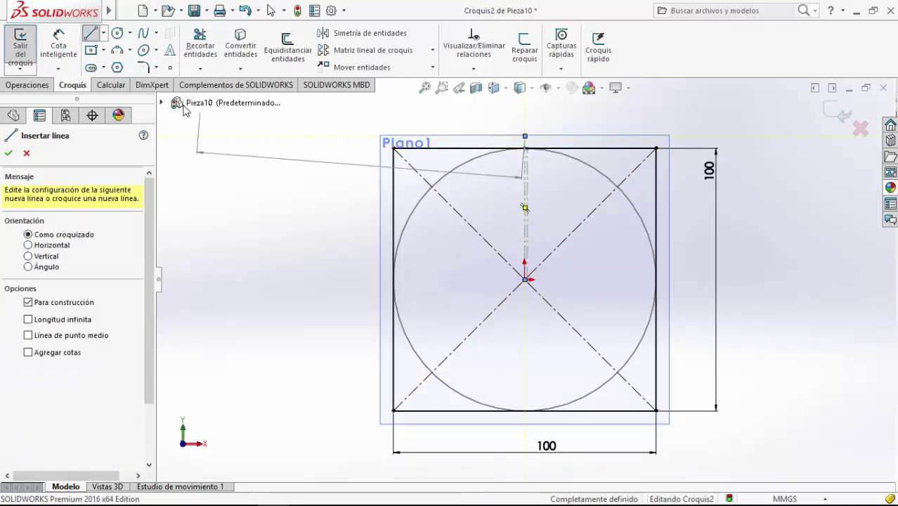
{"action": "key", "text": "Escape"}
{"action": "left_click", "coordinate": [103, 33]}
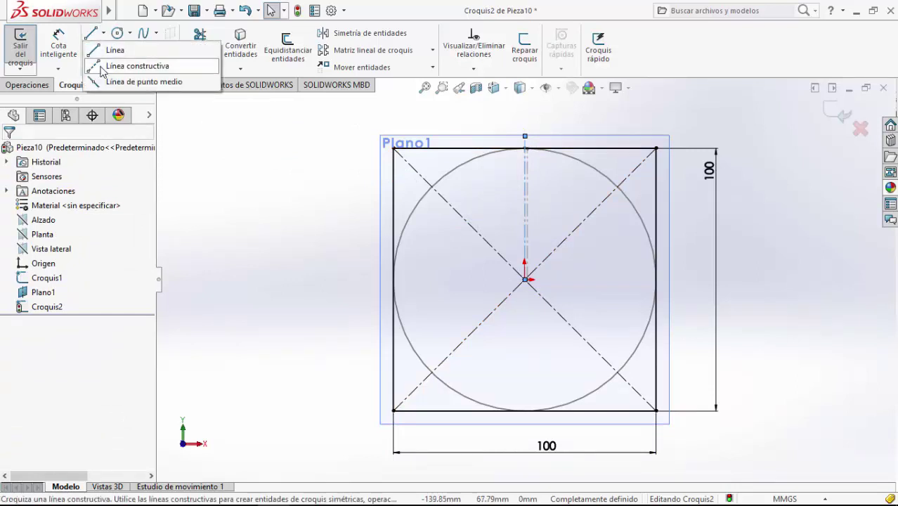
{"action": "left_click", "coordinate": [103, 69]}
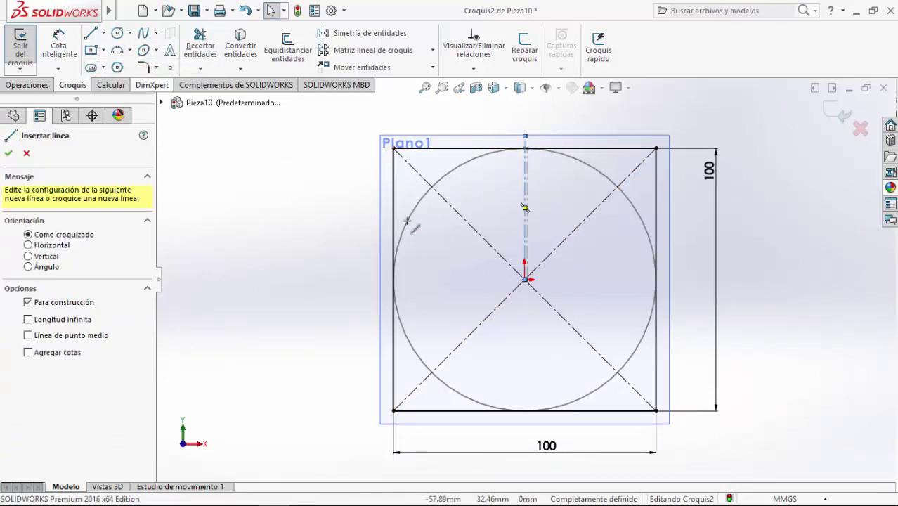
{"action": "left_click", "coordinate": [527, 281]}
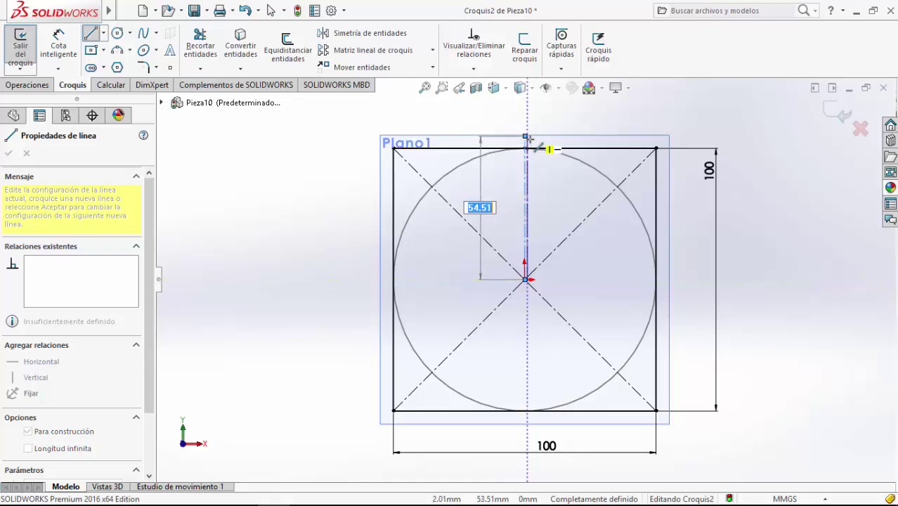
{"action": "left_click", "coordinate": [527, 137]}
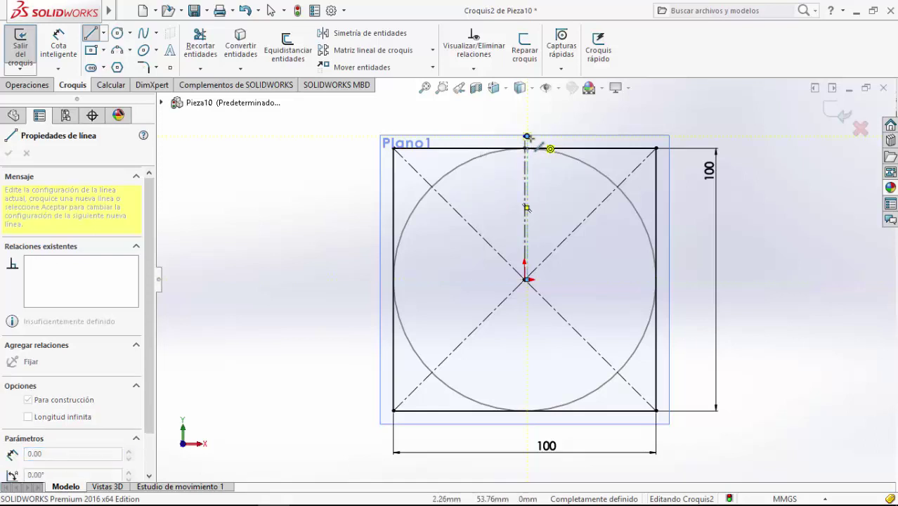
{"action": "key", "text": "Escape"}
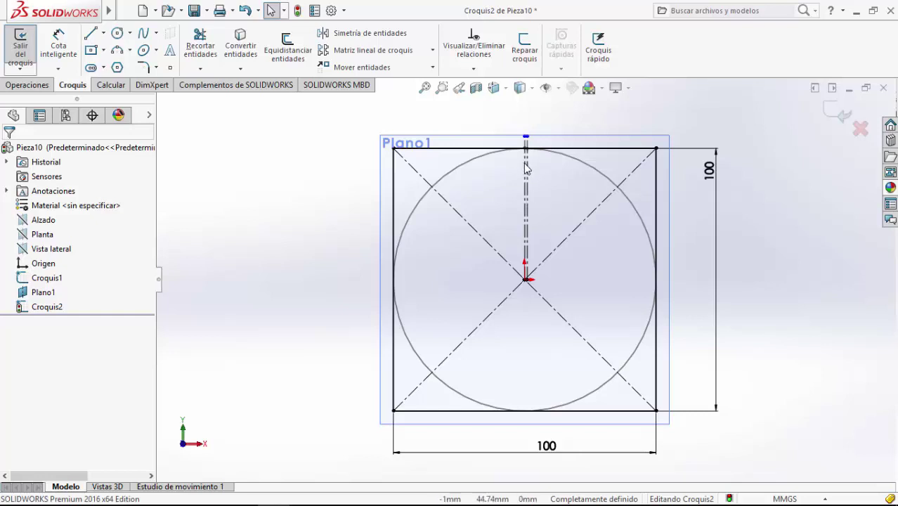
Step: Zoom in closely where the construction lines meet the square's top edge
{"action": "left_click", "coordinate": [442, 87]}
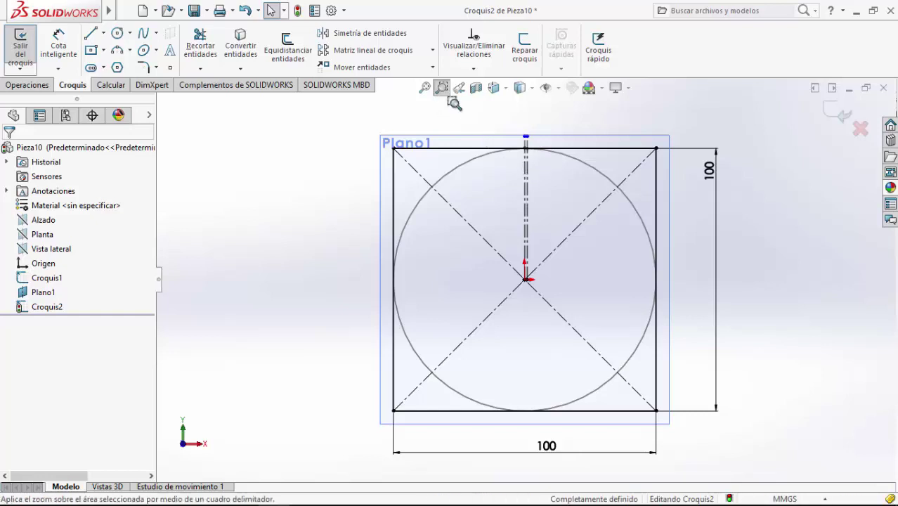
{"action": "mouse_move", "coordinate": [462, 103]}
{"action": "left_mouse_down"}
{"action": "mouse_move", "coordinate": [556, 199]}
{"action": "mouse_move", "coordinate": [608, 220]}
{"action": "left_mouse_up"}
{"action": "left_click_drag", "start_coordinate": [440, 136], "coordinate": [651, 317]}
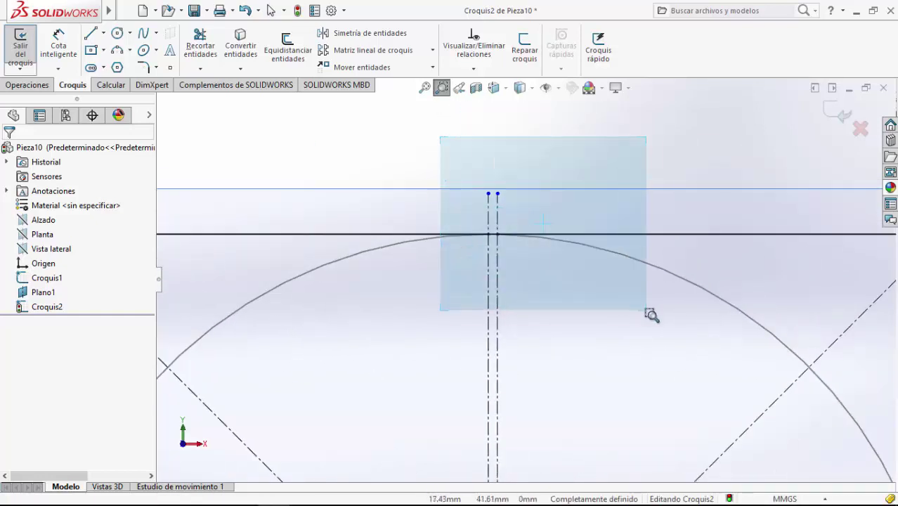
{"action": "left_click_drag", "start_coordinate": [303, 193], "coordinate": [485, 365]}
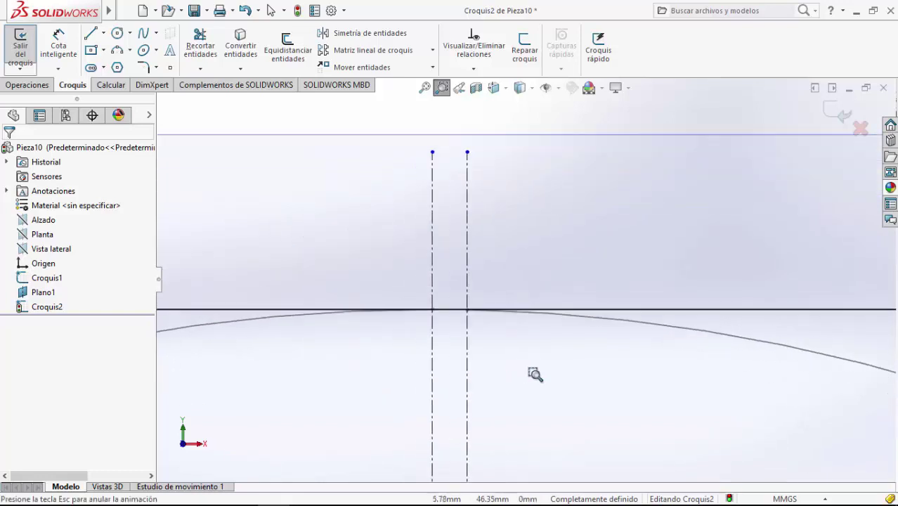
Step: Trim the line overhang and the top-edge piece between the lines, then fit the view
{"action": "left_click", "coordinate": [198, 45]}
{"action": "left_click_drag", "start_coordinate": [405, 226], "coordinate": [566, 238]}
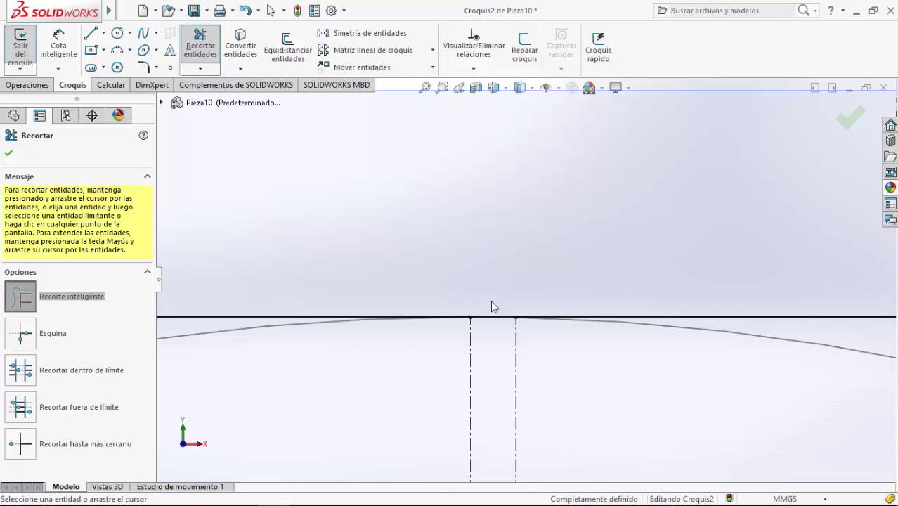
{"action": "left_click_drag", "start_coordinate": [492, 302], "coordinate": [491, 330]}
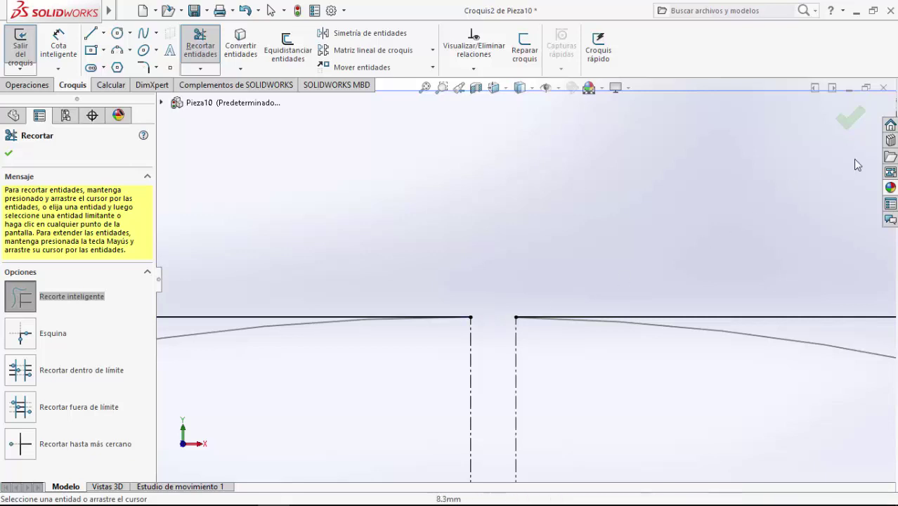
{"action": "left_click", "coordinate": [849, 120]}
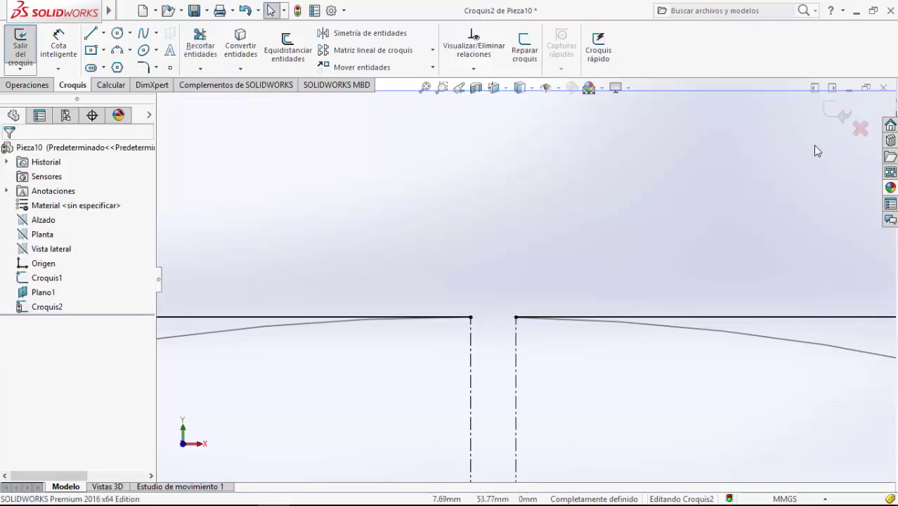
{"action": "left_click", "coordinate": [425, 88]}
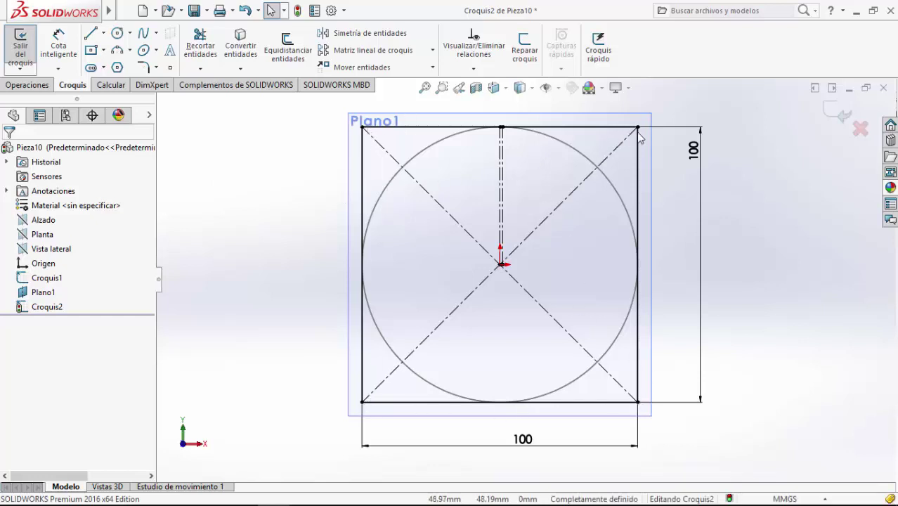
Step: Fillet the four square corners of Croquis2 with a 5 mm radius and exit the sketch
{"action": "left_click", "coordinate": [146, 70]}
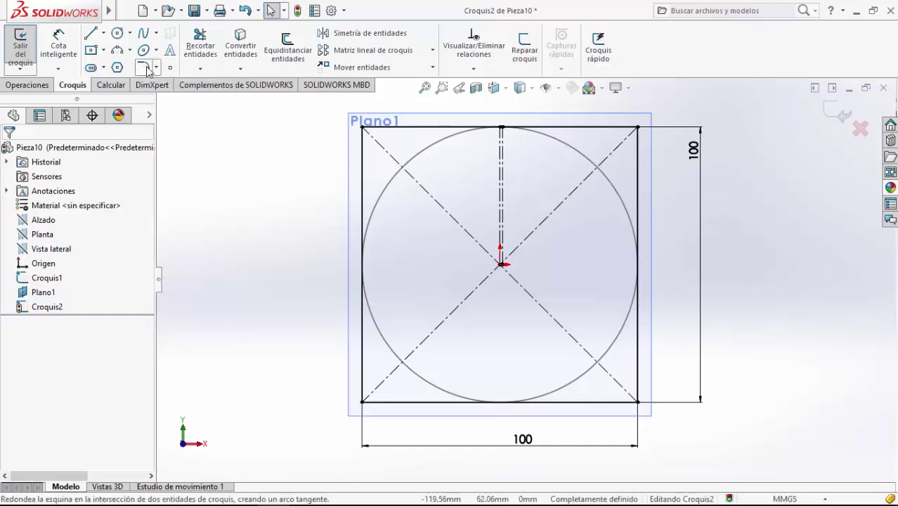
{"action": "left_click", "coordinate": [362, 128]}
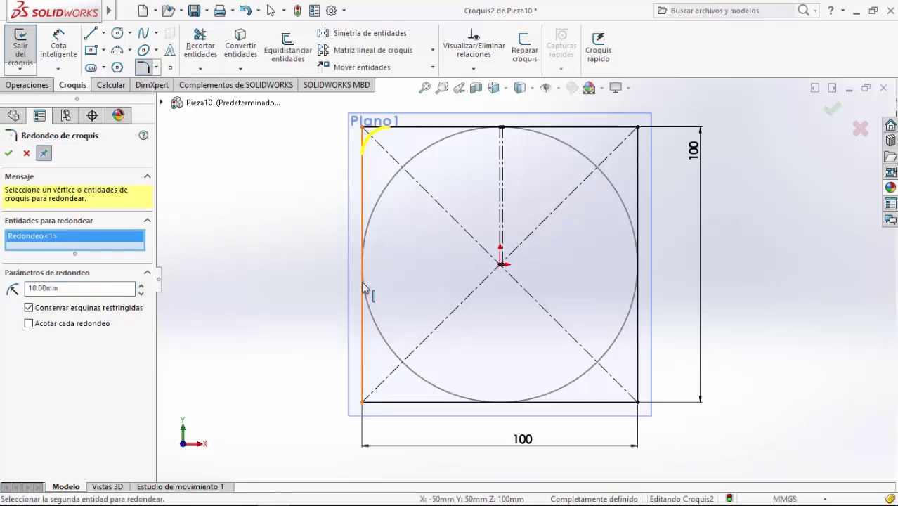
{"action": "left_click", "coordinate": [363, 402]}
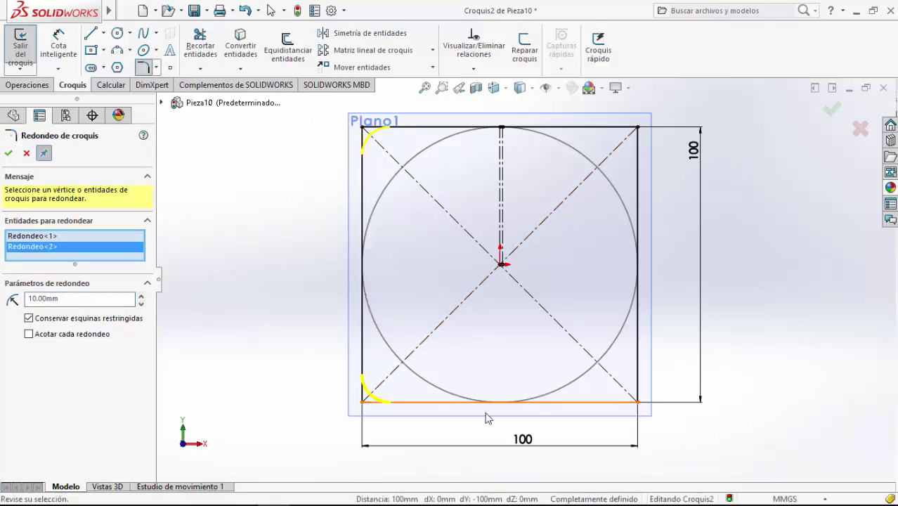
{"action": "left_click", "coordinate": [639, 403]}
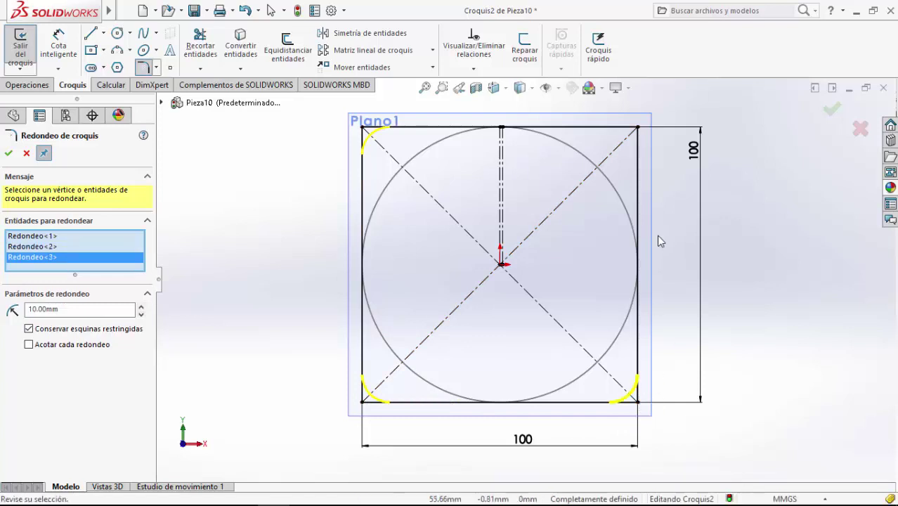
{"action": "left_click", "coordinate": [637, 128]}
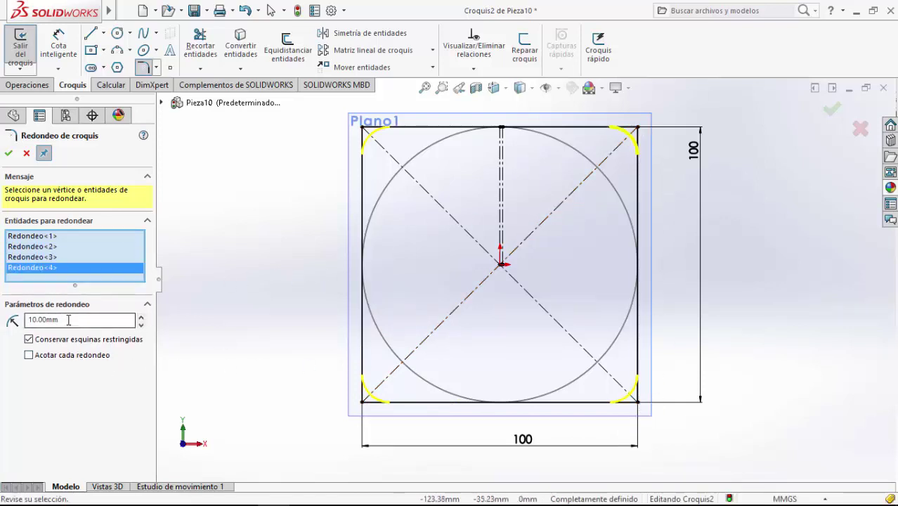
{"action": "left_click_drag", "start_coordinate": [68, 319], "coordinate": [27, 321]}
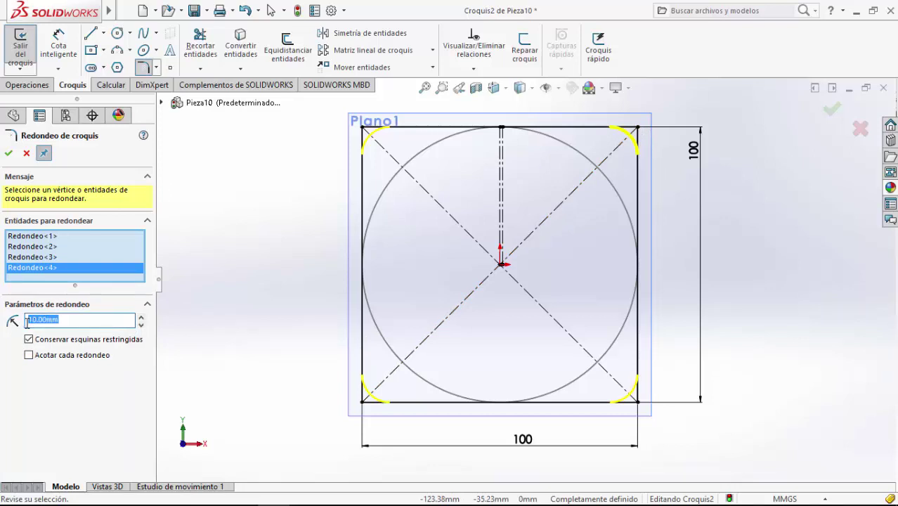
{"action": "type", "text": "5"}
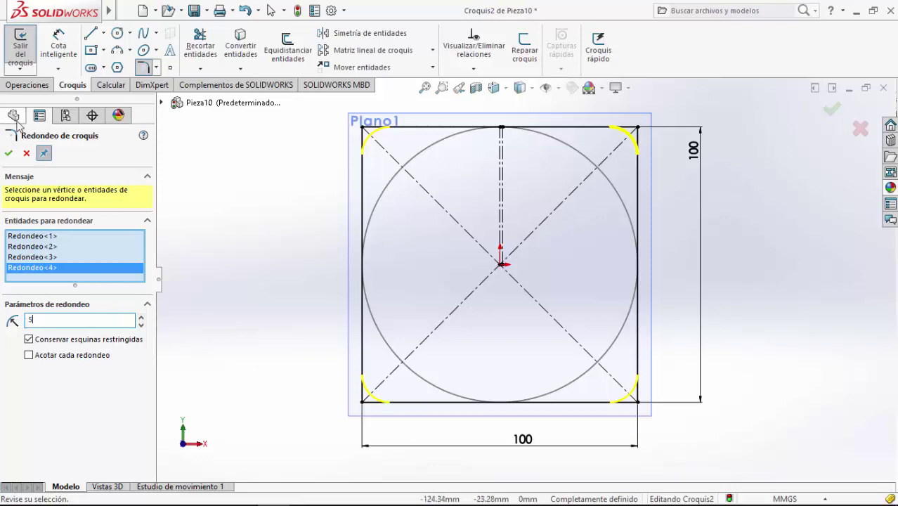
{"action": "left_click", "coordinate": [9, 154]}
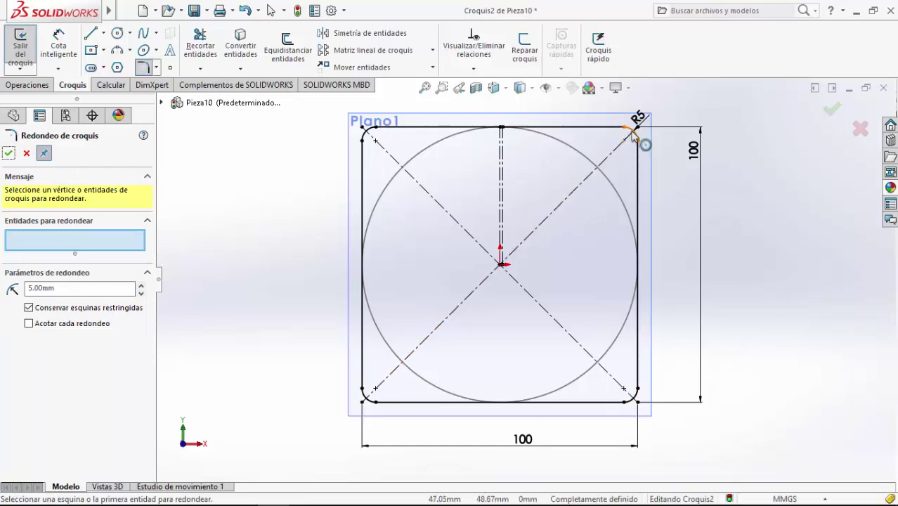
{"action": "left_click", "coordinate": [832, 111]}
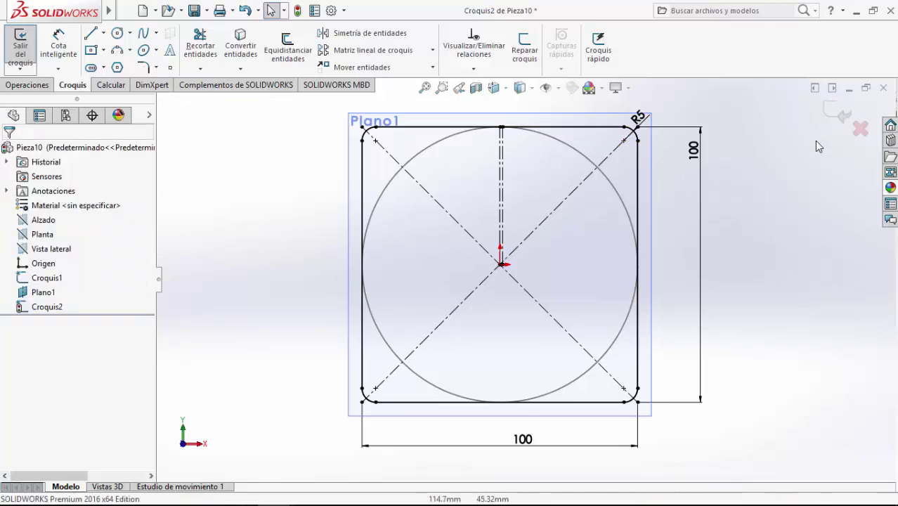
{"action": "left_click", "coordinate": [832, 118]}
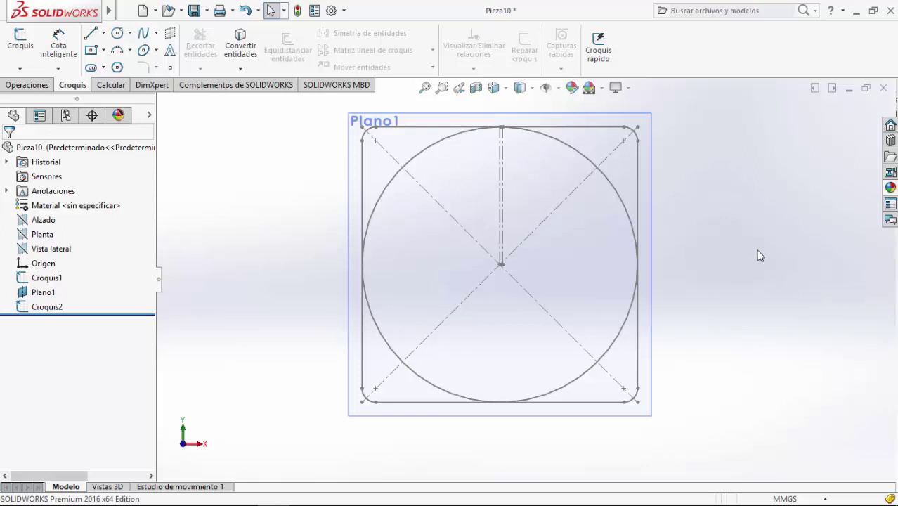
Step: Orbit and zoom the view to inspect the square's rounded top-right corner
{"action": "middle_click_drag", "start_coordinate": [758, 256], "coordinate": [724, 278]}
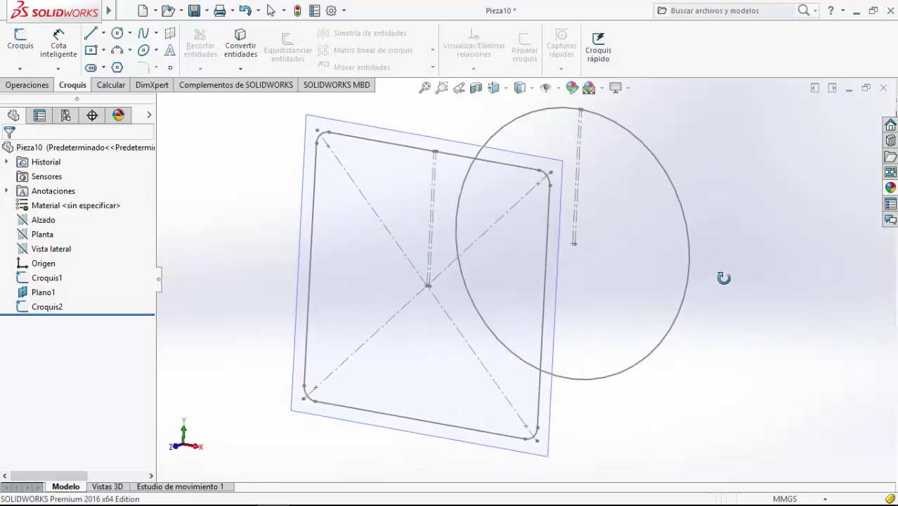
{"action": "middle_click_drag", "start_coordinate": [724, 278], "coordinate": [726, 267]}
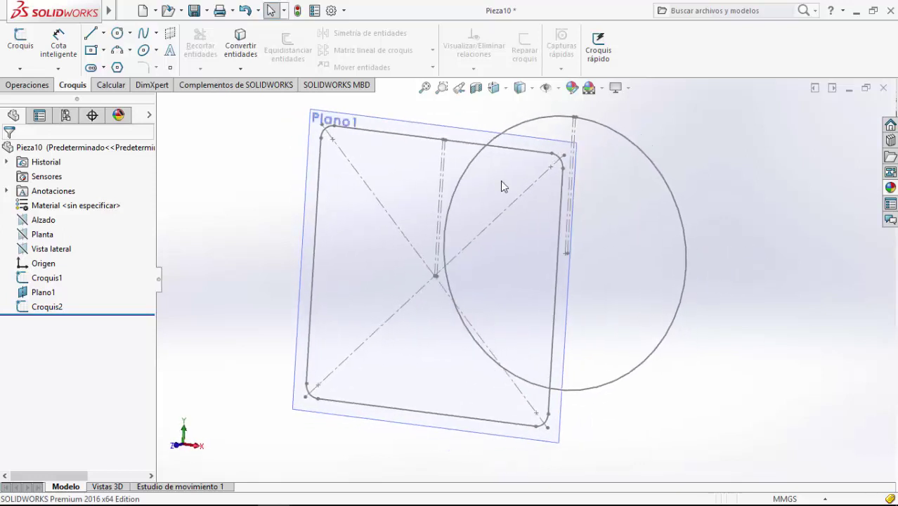
{"action": "left_click", "coordinate": [442, 88]}
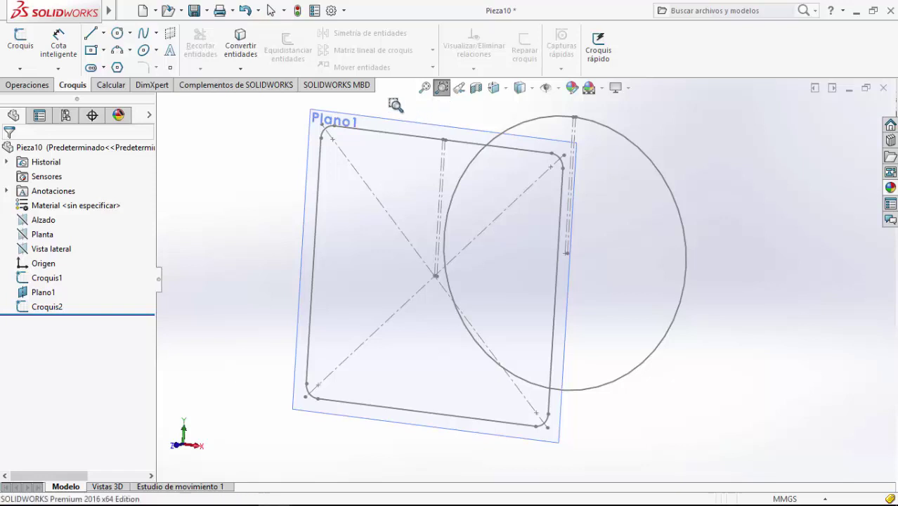
{"action": "mouse_move", "coordinate": [395, 105]}
{"action": "left_mouse_down"}
{"action": "mouse_move", "coordinate": [529, 176]}
{"action": "mouse_move", "coordinate": [673, 193]}
{"action": "left_mouse_up"}
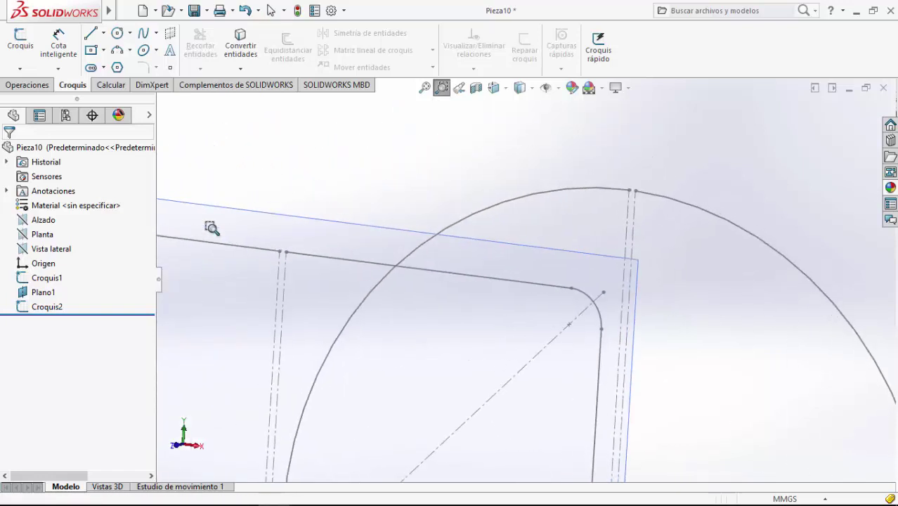
{"action": "left_click_drag", "start_coordinate": [201, 166], "coordinate": [729, 297]}
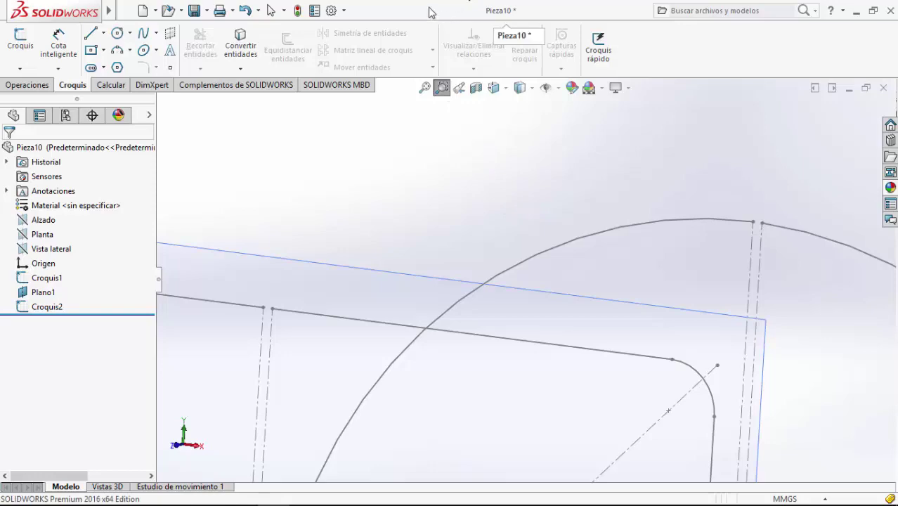
Step: Turn on the Chapa metálica toolbar through the Personalizar dialog
{"action": "right_click", "coordinate": [431, 13]}
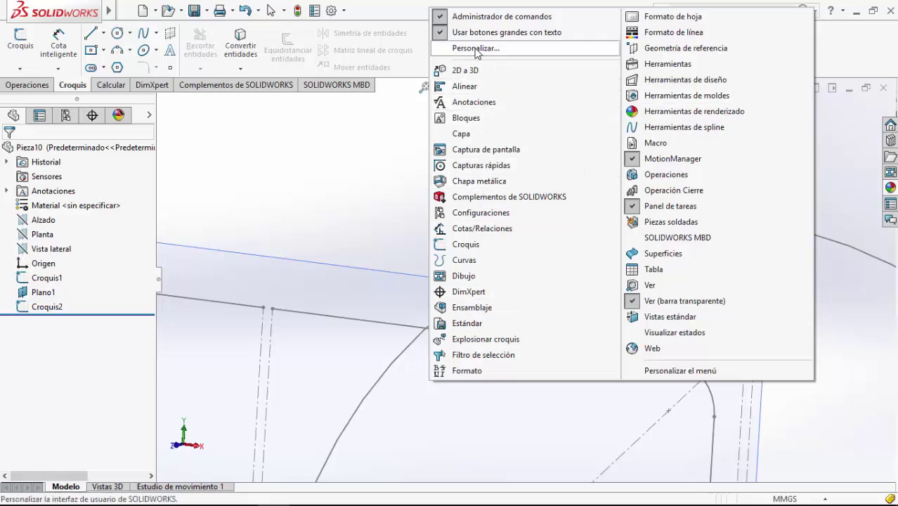
{"action": "left_click", "coordinate": [466, 47]}
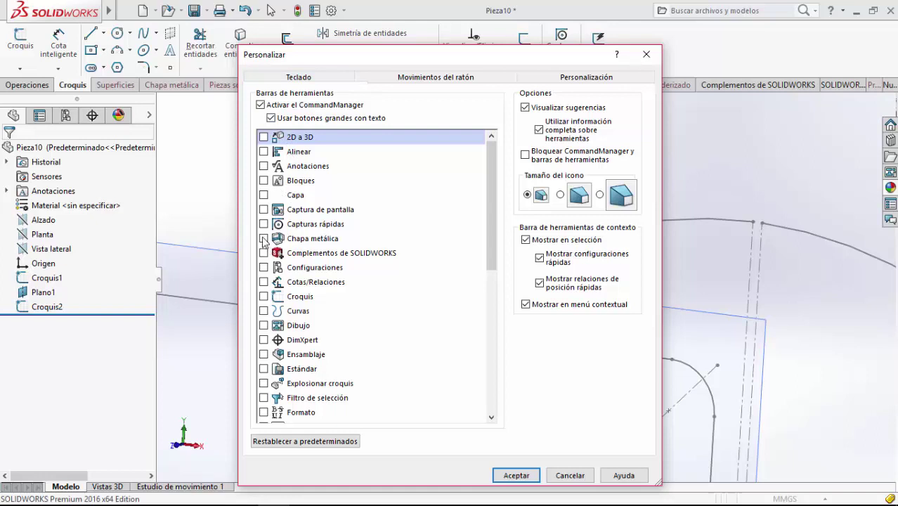
{"action": "left_click", "coordinate": [264, 238]}
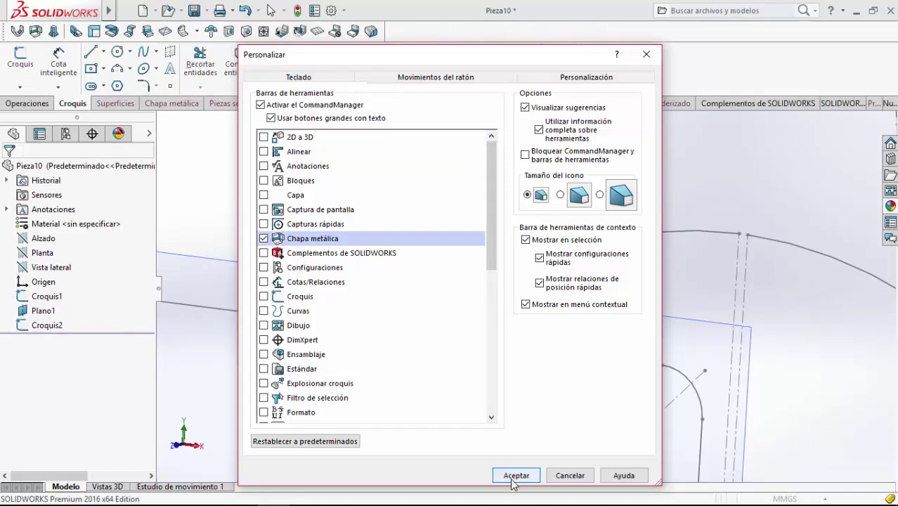
{"action": "left_click", "coordinate": [516, 476]}
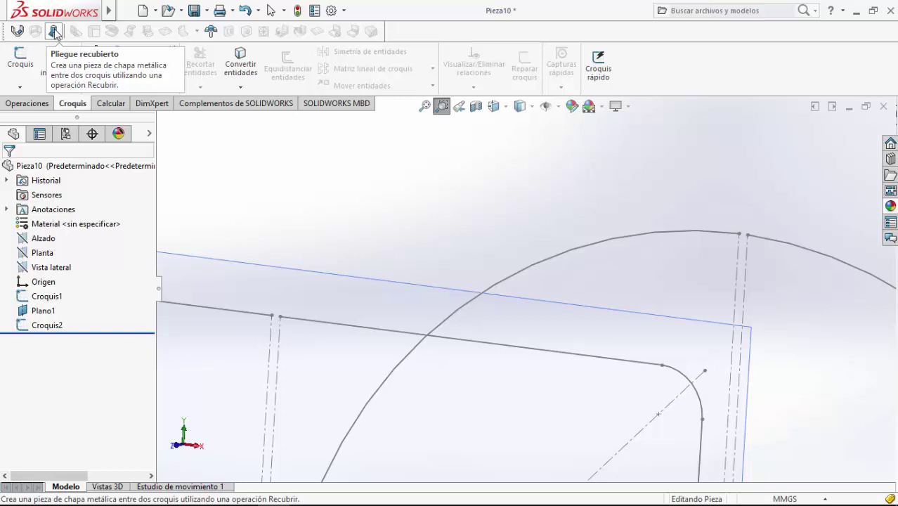
Step: Create a 0.50 mm Pliegue recubierto from Croquis2 to Croquis1
{"action": "left_click", "coordinate": [54, 32]}
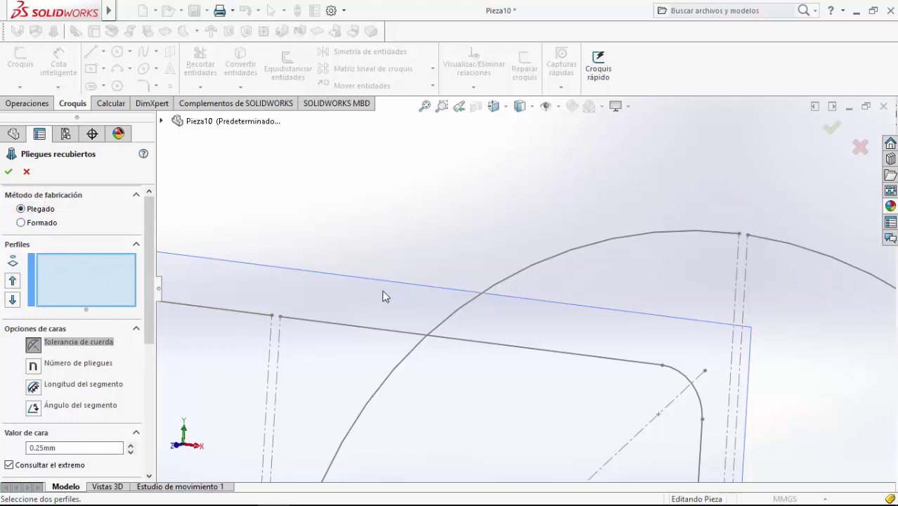
{"action": "left_click", "coordinate": [273, 317]}
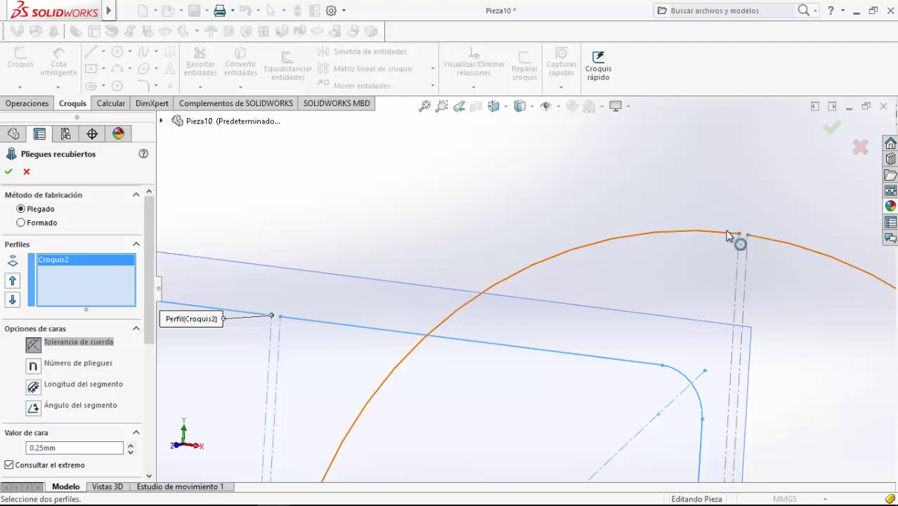
{"action": "left_click", "coordinate": [739, 234]}
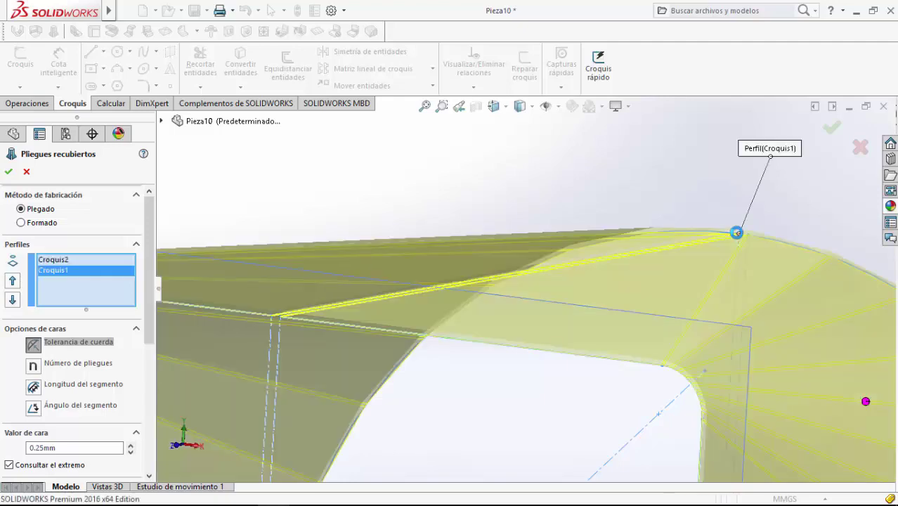
{"action": "scroll", "coordinate": [553, 316], "scroll_direction": "up", "scroll_amount": 2}
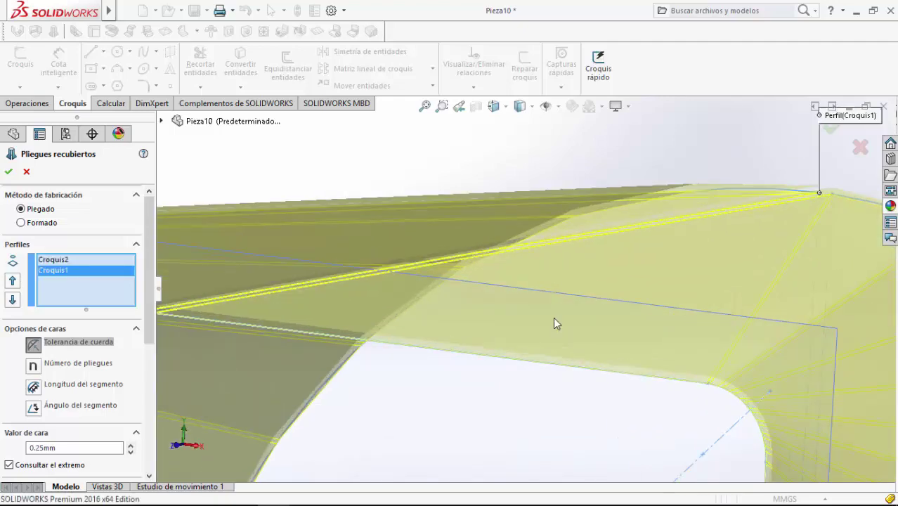
{"action": "scroll", "coordinate": [553, 317], "scroll_direction": "up", "scroll_amount": 2}
{"action": "scroll", "coordinate": [548, 330], "scroll_direction": "up", "scroll_amount": 2}
{"action": "scroll", "coordinate": [541, 346], "scroll_direction": "up", "scroll_amount": 2}
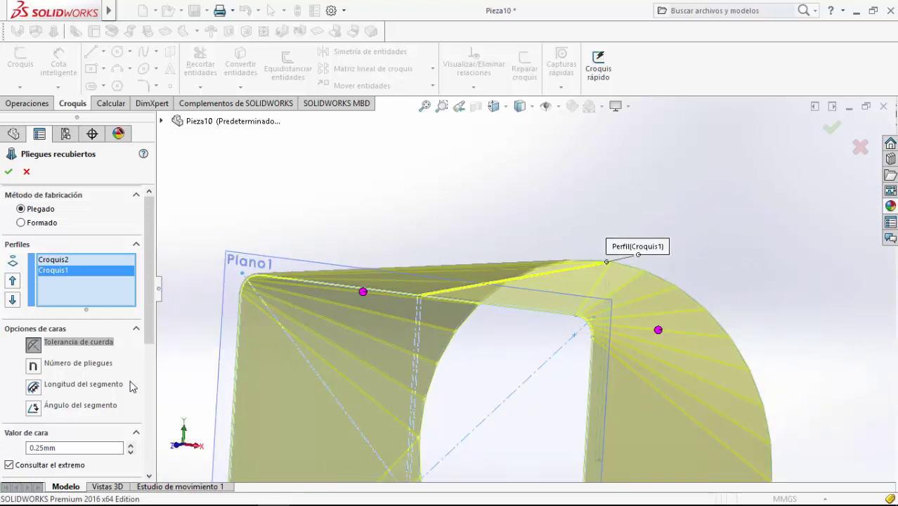
{"action": "left_click_drag", "start_coordinate": [146, 288], "coordinate": [147, 398]}
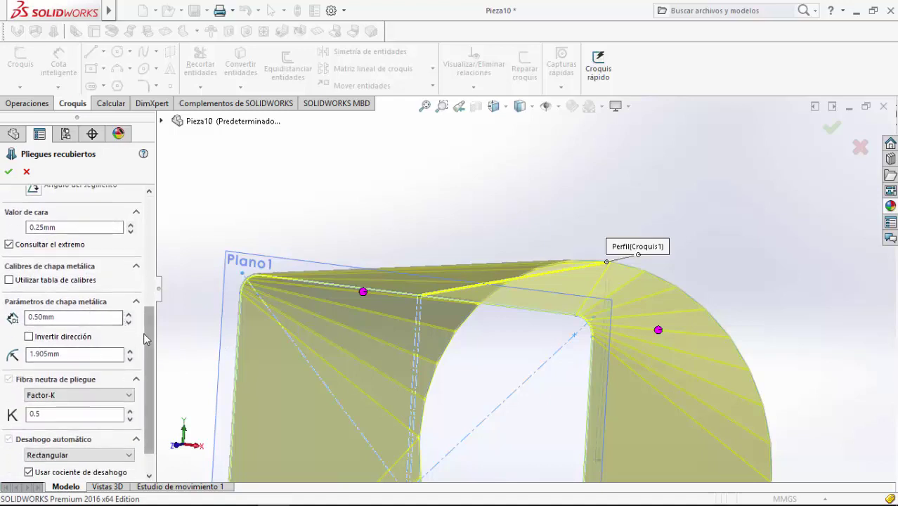
{"action": "left_click_drag", "start_coordinate": [147, 342], "coordinate": [146, 373]}
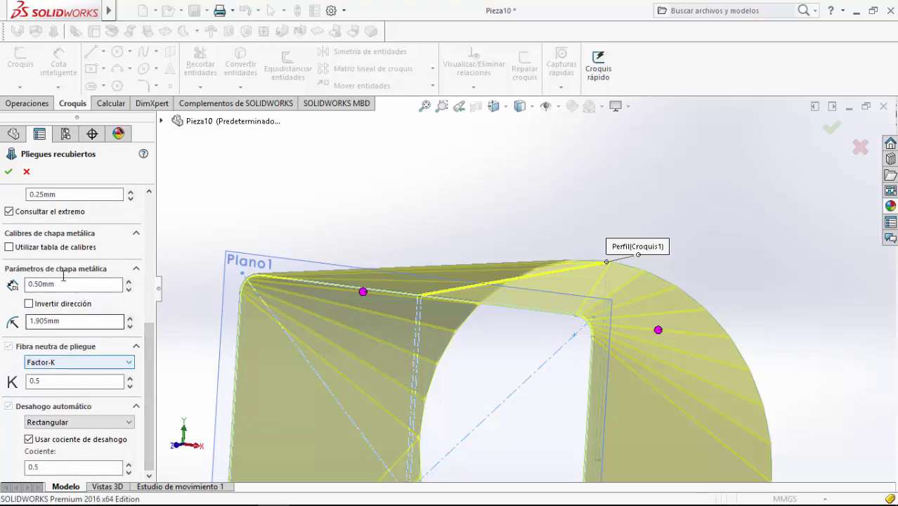
{"action": "left_click_drag", "start_coordinate": [154, 369], "coordinate": [159, 315]}
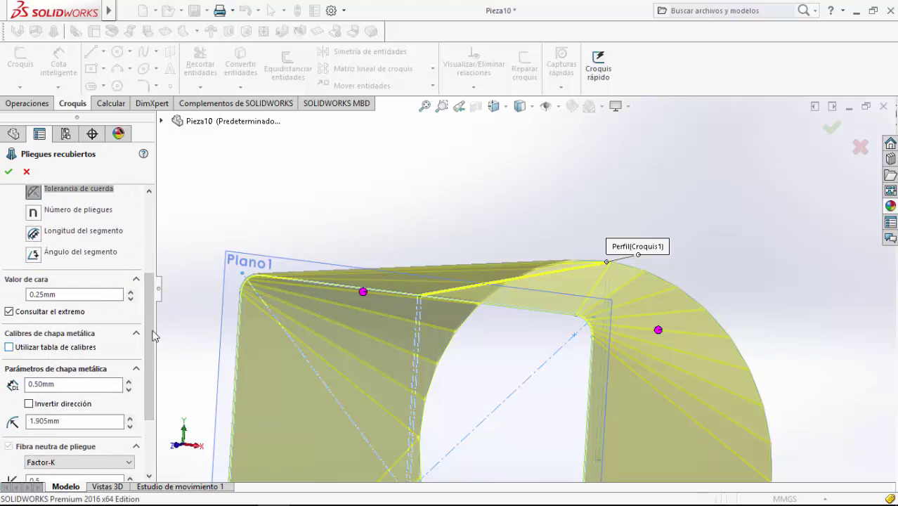
{"action": "left_click_drag", "start_coordinate": [149, 336], "coordinate": [149, 266]}
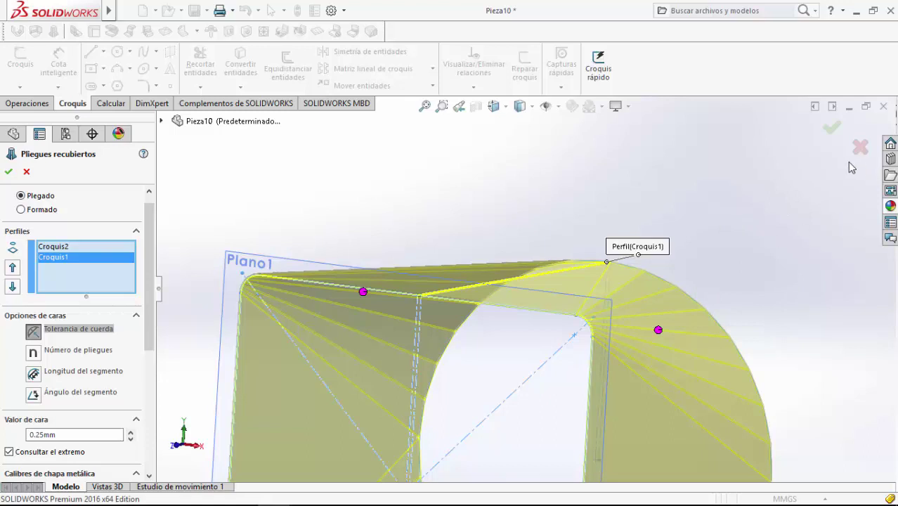
{"action": "left_click", "coordinate": [830, 130]}
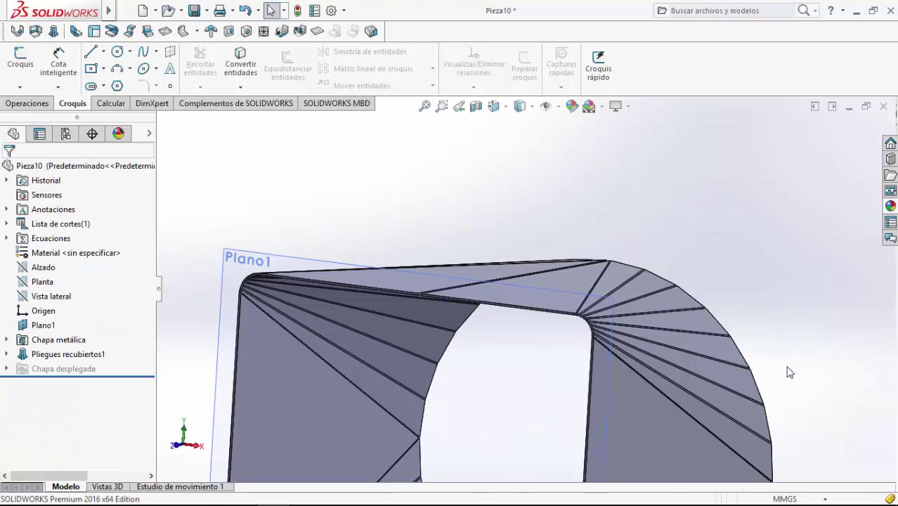
{"action": "scroll", "coordinate": [770, 406], "scroll_direction": "up", "scroll_amount": 2}
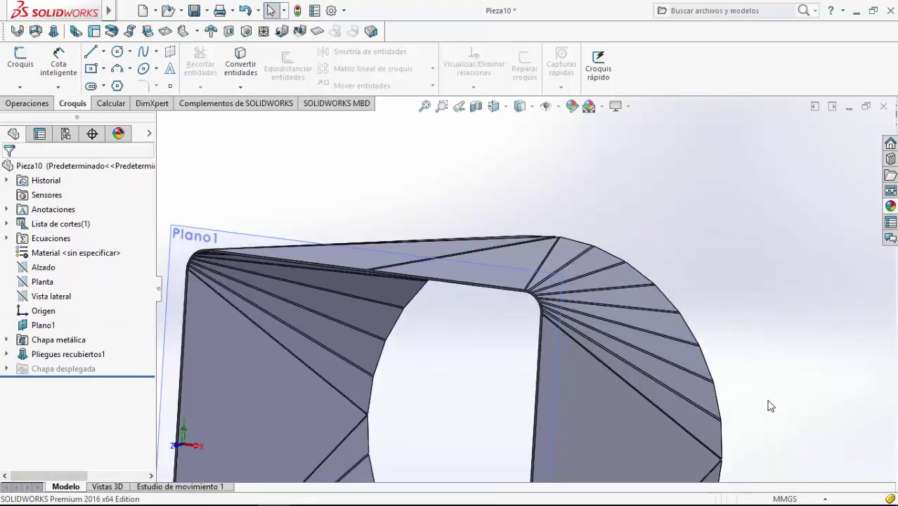
{"action": "scroll", "coordinate": [768, 404], "scroll_direction": "up", "scroll_amount": 2}
{"action": "scroll", "coordinate": [745, 369], "scroll_direction": "up", "scroll_amount": 2}
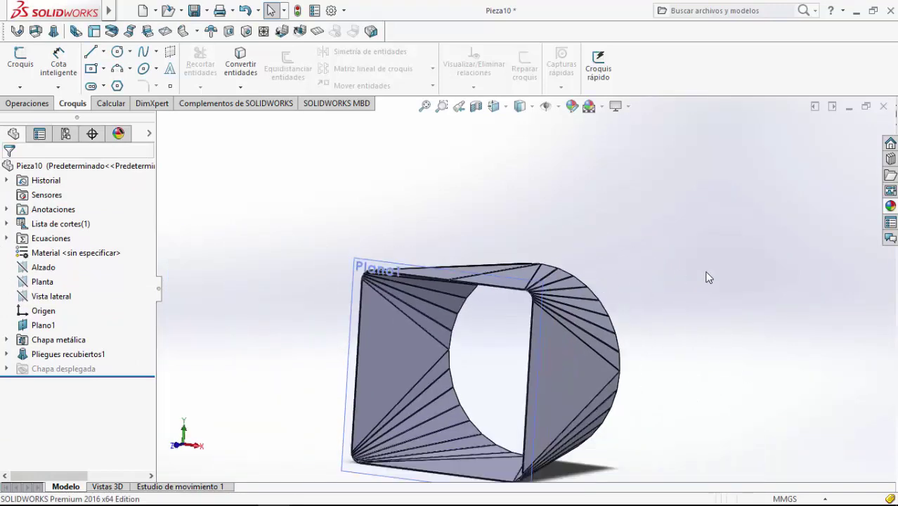
{"action": "mouse_move", "coordinate": [708, 277]}
{"action": "middle_mouse_down"}
{"action": "mouse_move", "coordinate": [389, 199]}
{"action": "mouse_move", "coordinate": [301, 206]}
{"action": "mouse_move", "coordinate": [336, 246]}
{"action": "mouse_move", "coordinate": [421, 261]}
{"action": "mouse_move", "coordinate": [588, 160]}
{"action": "mouse_move", "coordinate": [410, 291]}
{"action": "mouse_move", "coordinate": [355, 234]}
{"action": "mouse_move", "coordinate": [355, 225]}
{"action": "mouse_move", "coordinate": [660, 305]}
{"action": "middle_mouse_up"}
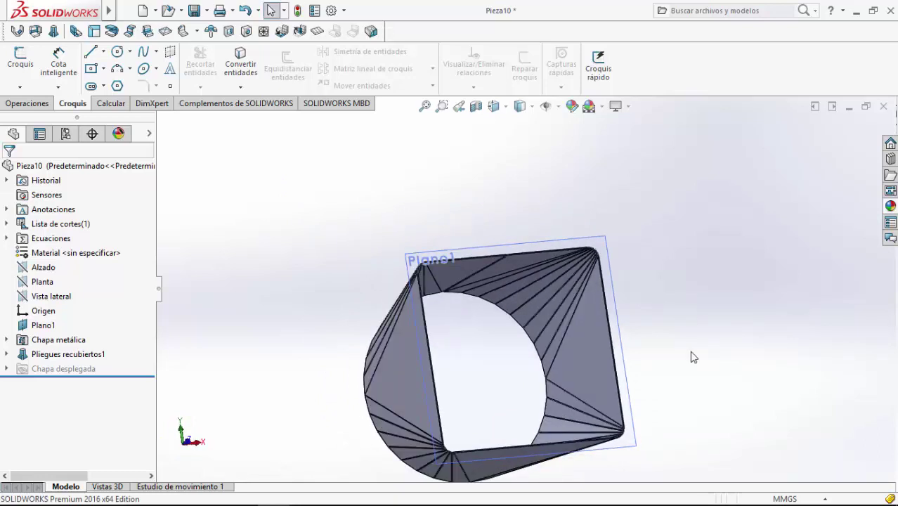
{"action": "middle_click_drag", "start_coordinate": [692, 358], "coordinate": [689, 320]}
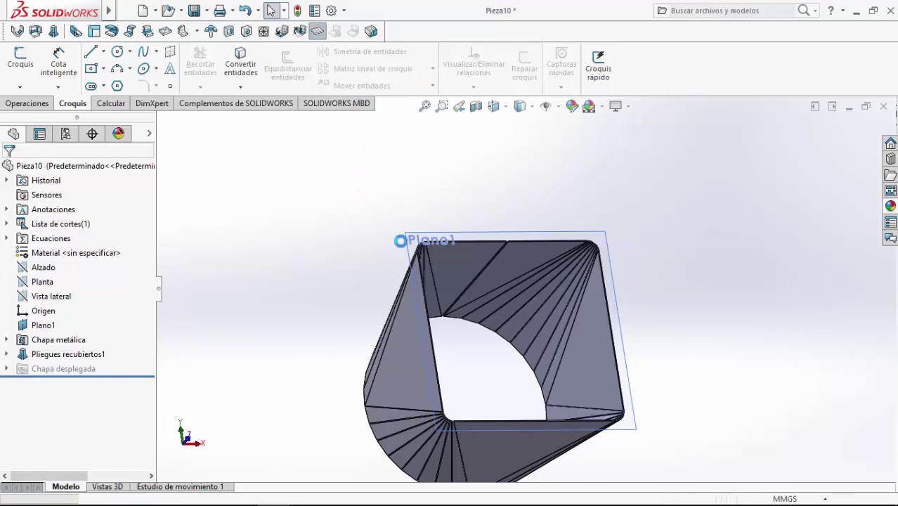
{"action": "left_click", "coordinate": [405, 243]}
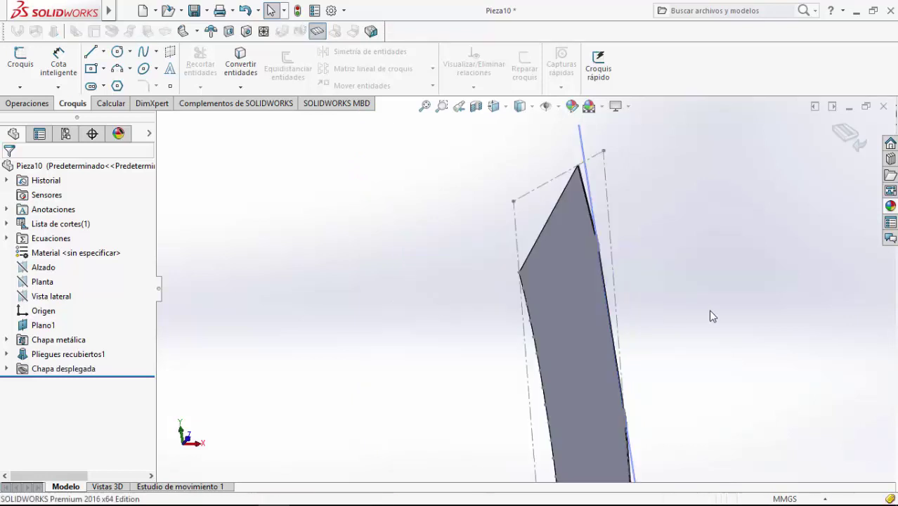
{"action": "middle_click_drag", "start_coordinate": [712, 316], "coordinate": [437, 267]}
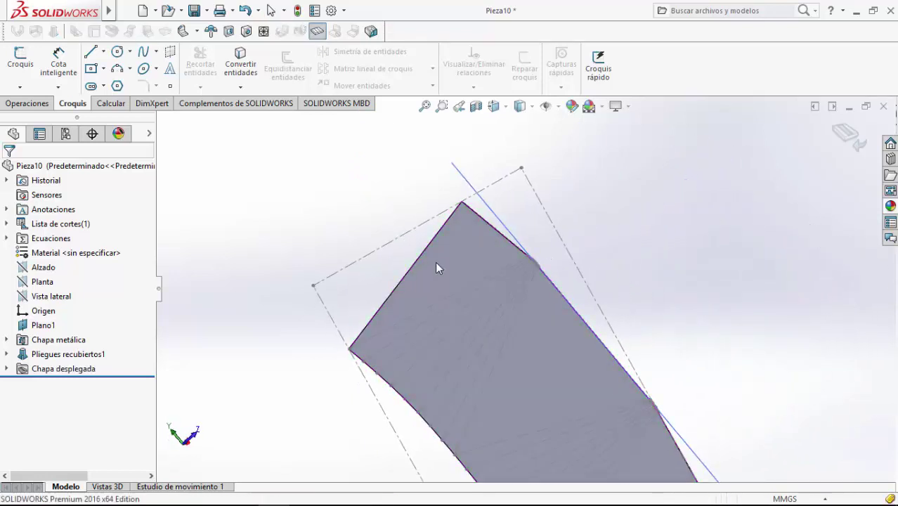
{"action": "left_click", "coordinate": [424, 106]}
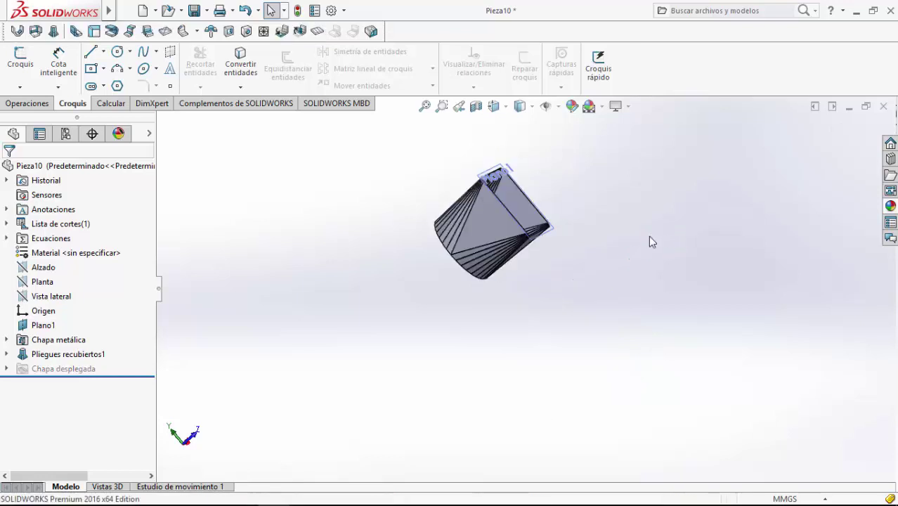
{"action": "mouse_move", "coordinate": [562, 283]}
{"action": "middle_mouse_down"}
{"action": "mouse_move", "coordinate": [531, 315]}
{"action": "mouse_move", "coordinate": [431, 358]}
{"action": "mouse_move", "coordinate": [297, 257]}
{"action": "mouse_move", "coordinate": [295, 338]}
{"action": "mouse_move", "coordinate": [357, 305]}
{"action": "mouse_move", "coordinate": [521, 298]}
{"action": "middle_mouse_up"}
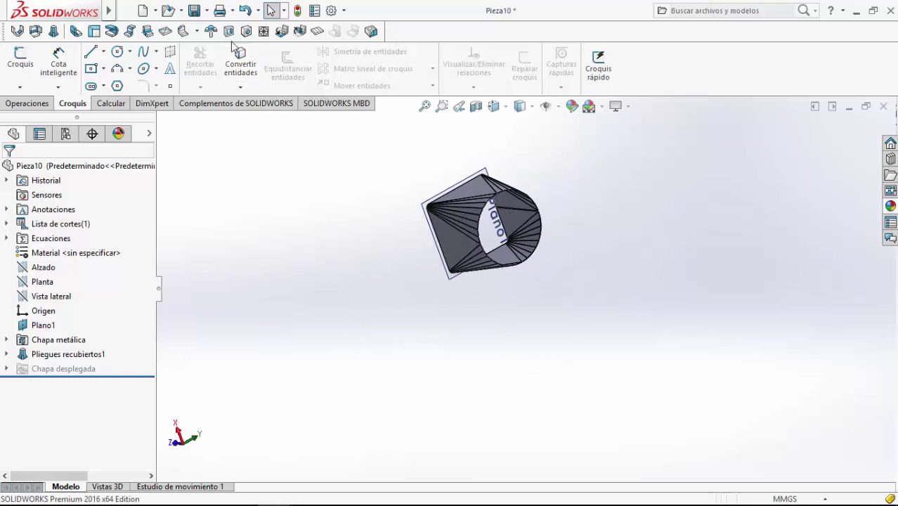
Step: Start a drawing from the part, saving it first as Pieza10 in Descargas
{"action": "left_click", "coordinate": [154, 11]}
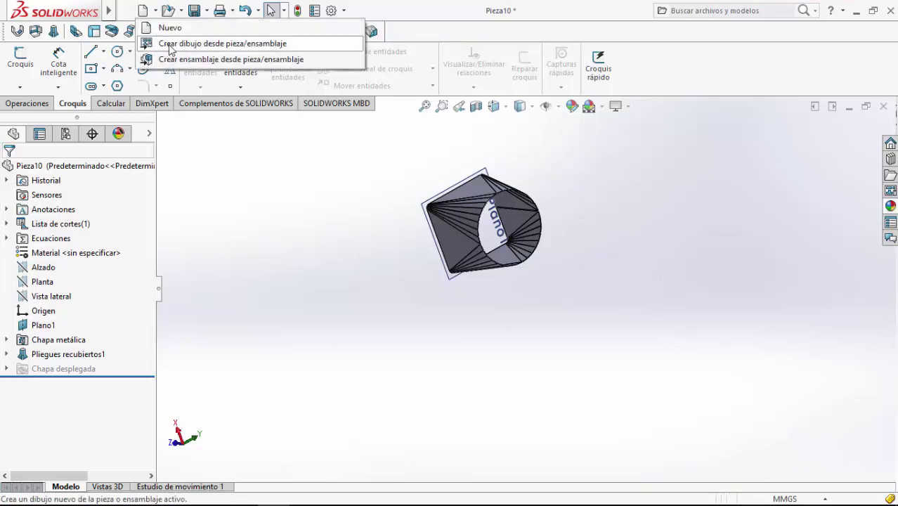
{"action": "left_click", "coordinate": [197, 44]}
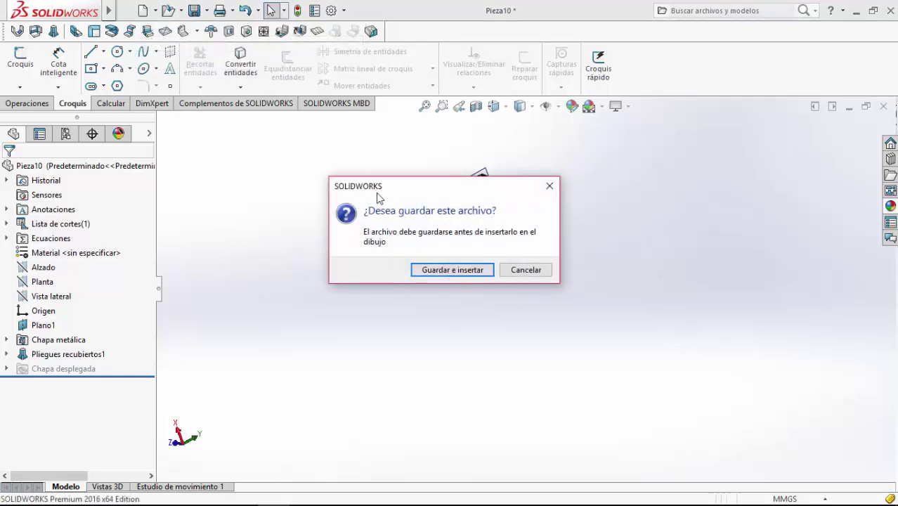
{"action": "left_click", "coordinate": [440, 272]}
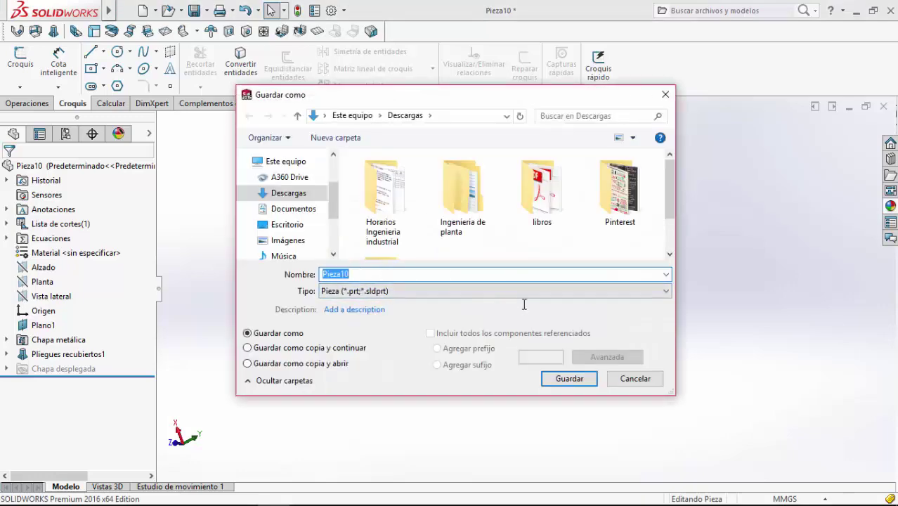
{"action": "left_click", "coordinate": [568, 379]}
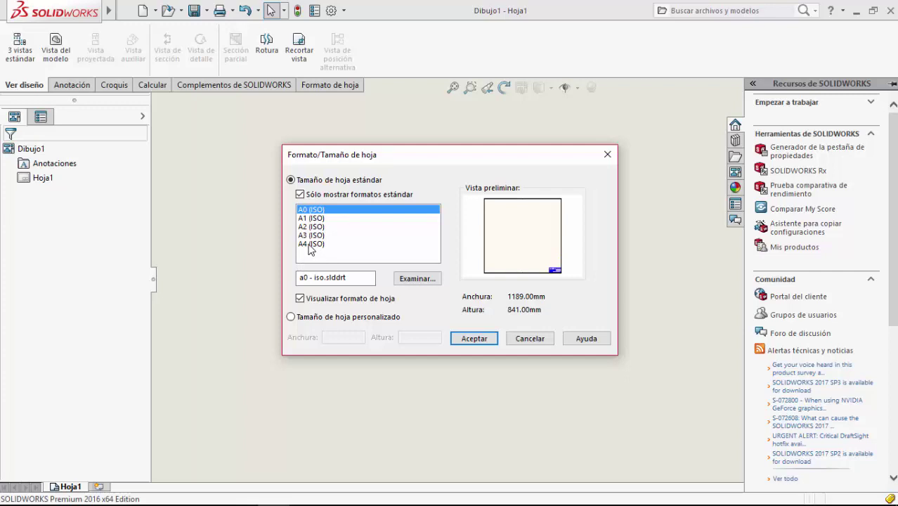
Step: Use the A4 (ISO) sheet format for the new drawing
{"action": "left_click", "coordinate": [313, 246]}
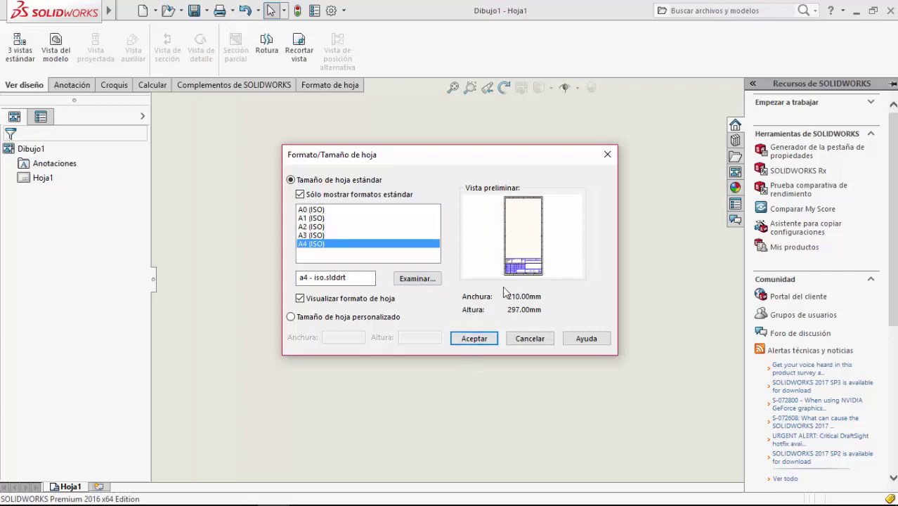
{"action": "left_click", "coordinate": [475, 340]}
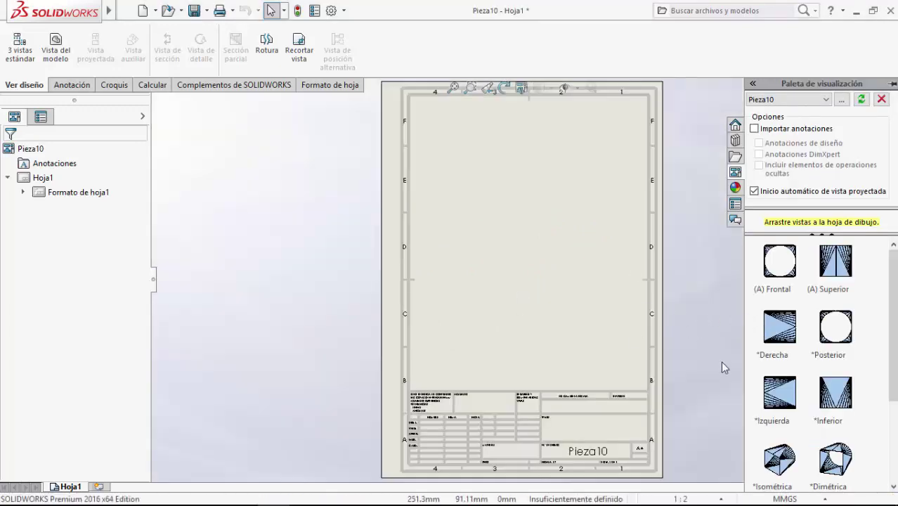
Step: Place the Chapa desplegada flat-pattern view near the sheet centre
{"action": "scroll", "coordinate": [857, 351], "scroll_direction": "down", "scroll_amount": 2}
{"action": "scroll", "coordinate": [865, 386], "scroll_direction": "down", "scroll_amount": 2}
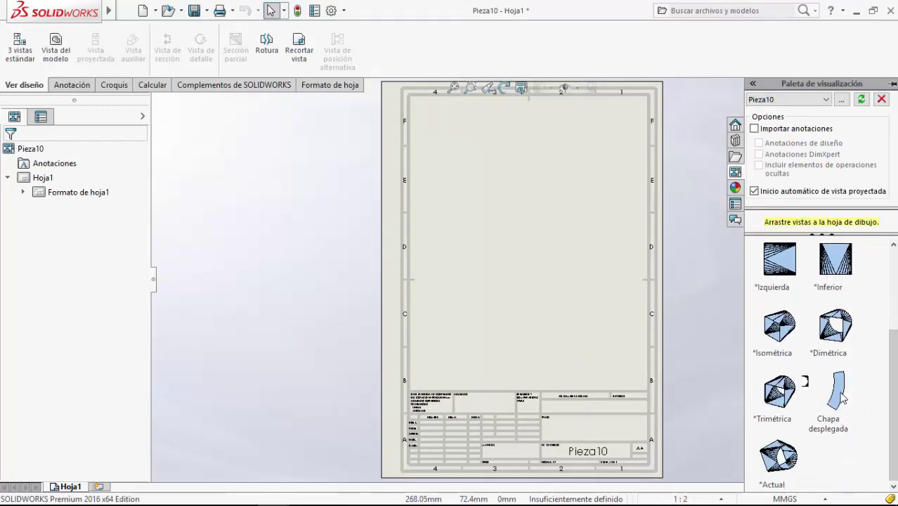
{"action": "left_click_drag", "start_coordinate": [840, 397], "coordinate": [615, 245]}
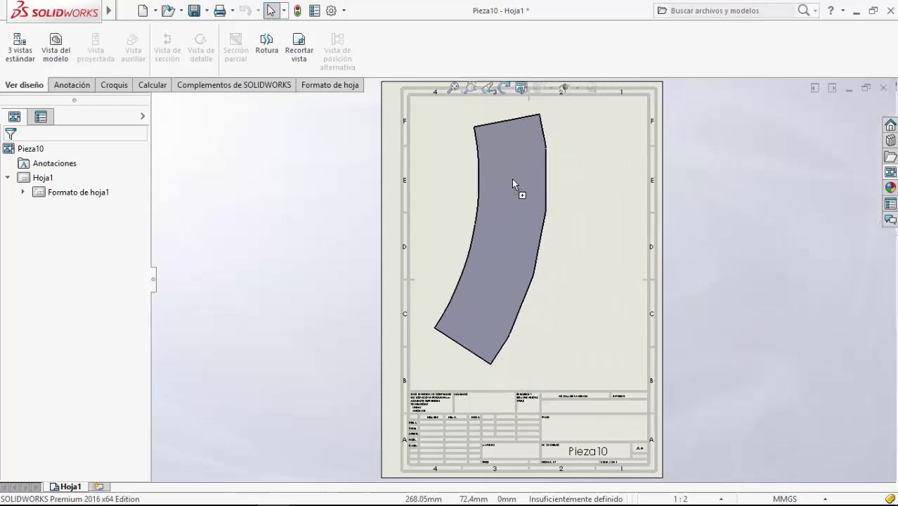
{"action": "left_click_drag", "start_coordinate": [614, 245], "coordinate": [506, 186]}
{"action": "left_click", "coordinate": [505, 186]}
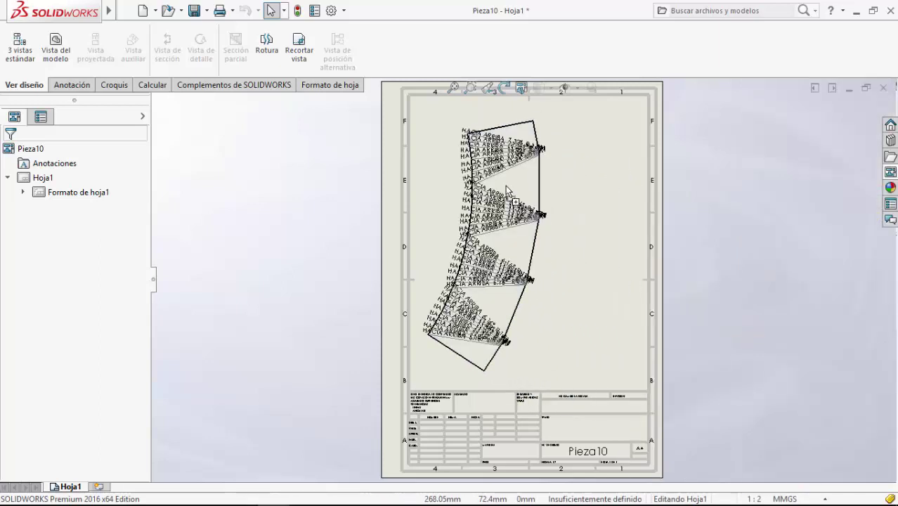
{"action": "key", "text": "f"}
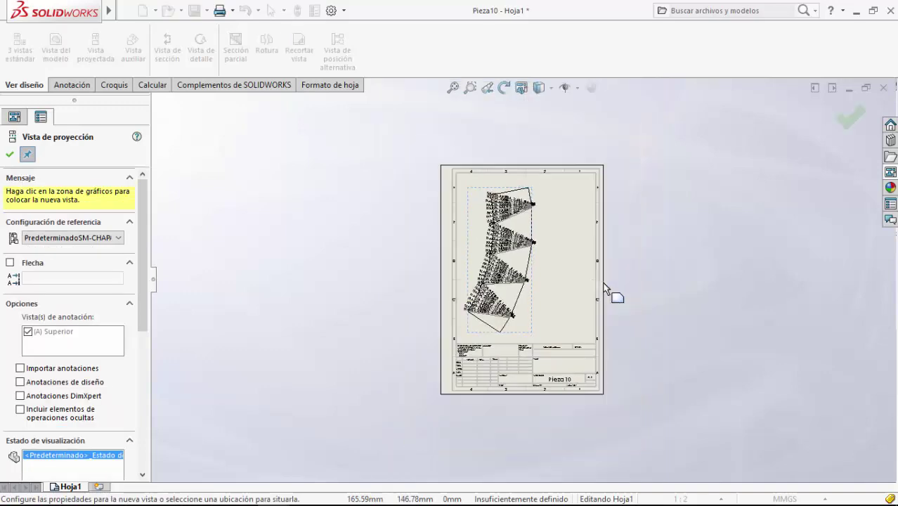
Step: Zoom in on the HACIA ARRIBA bend notes, then end the projection view
{"action": "scroll", "coordinate": [606, 290], "scroll_direction": "up", "scroll_amount": 2}
{"action": "left_click", "coordinate": [470, 87]}
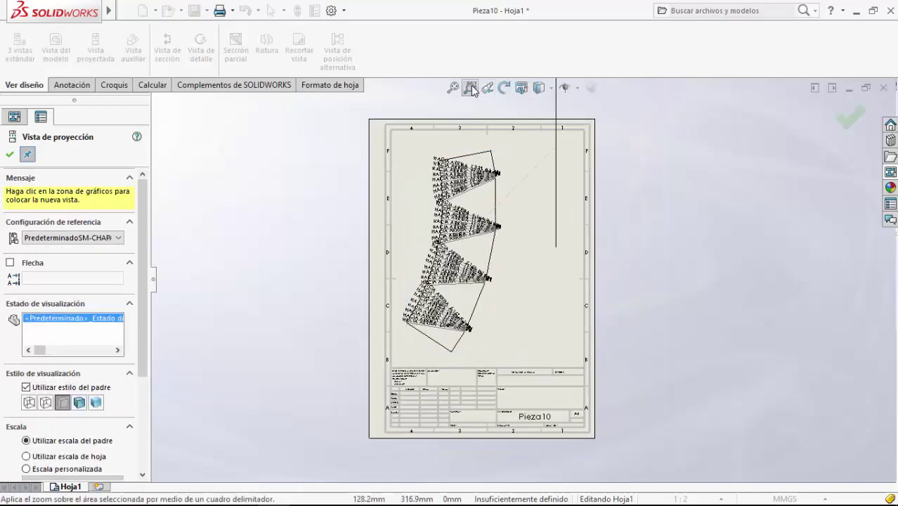
{"action": "left_click_drag", "start_coordinate": [429, 182], "coordinate": [566, 299]}
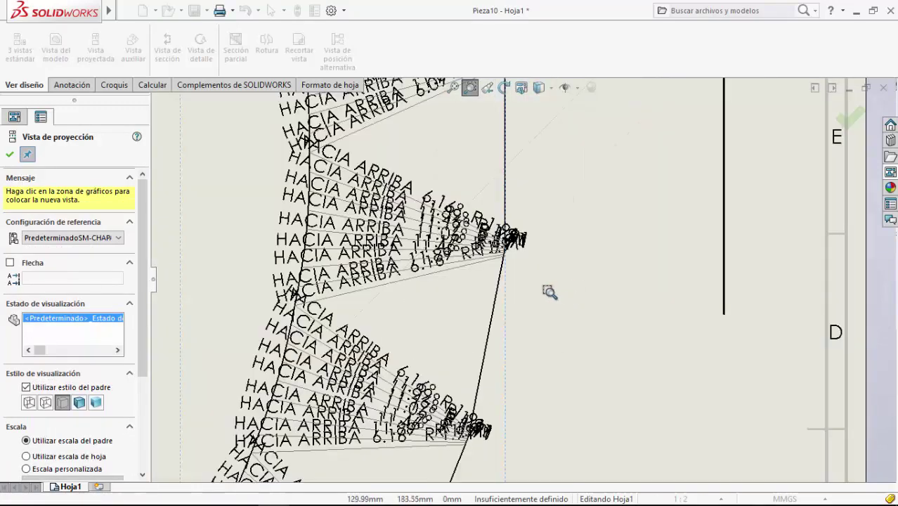
{"action": "left_click_drag", "start_coordinate": [337, 147], "coordinate": [608, 358]}
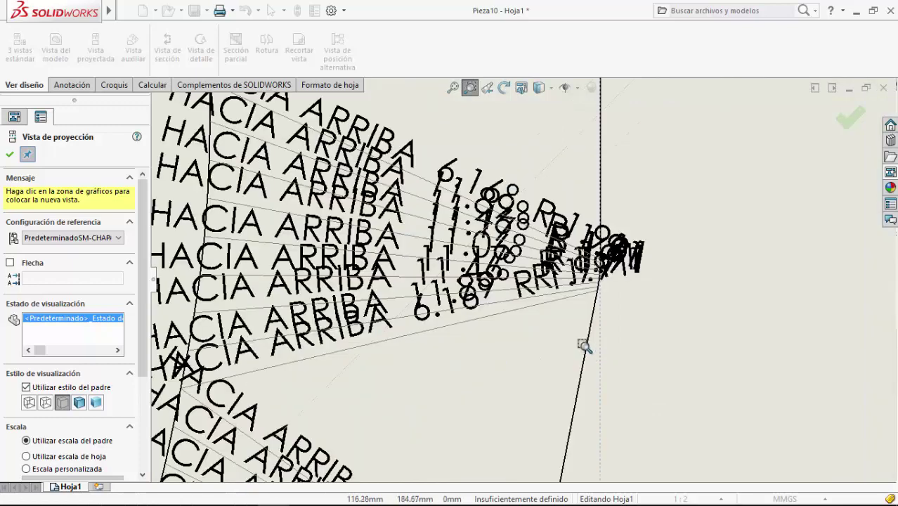
{"action": "left_click_drag", "start_coordinate": [414, 152], "coordinate": [636, 383]}
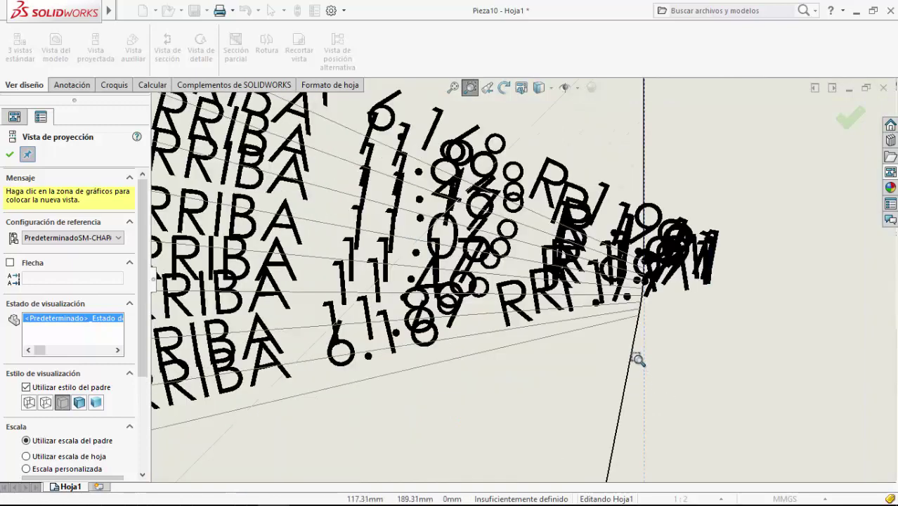
{"action": "scroll", "coordinate": [738, 322], "scroll_direction": "down", "scroll_amount": 2}
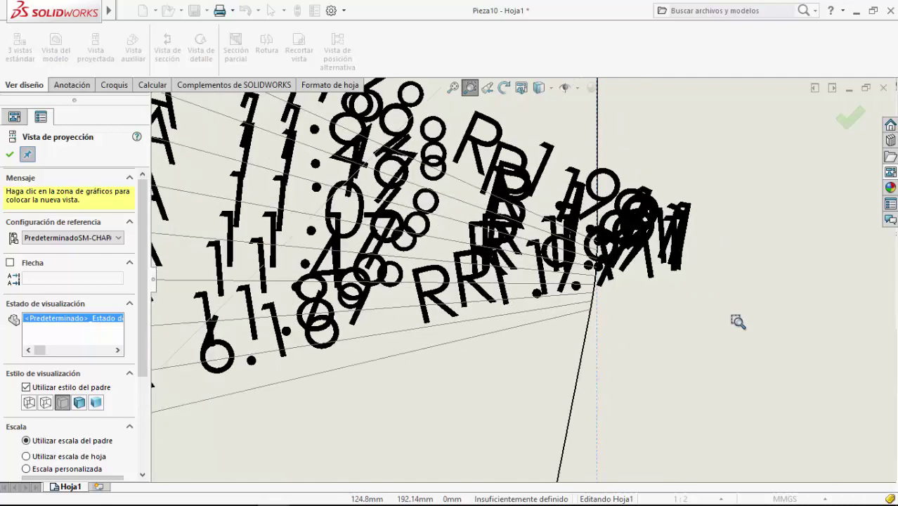
{"action": "scroll", "coordinate": [738, 322], "scroll_direction": "up", "scroll_amount": 2}
{"action": "scroll", "coordinate": [738, 322], "scroll_direction": "up", "scroll_amount": 2}
{"action": "scroll", "coordinate": [738, 322], "scroll_direction": "up", "scroll_amount": 2}
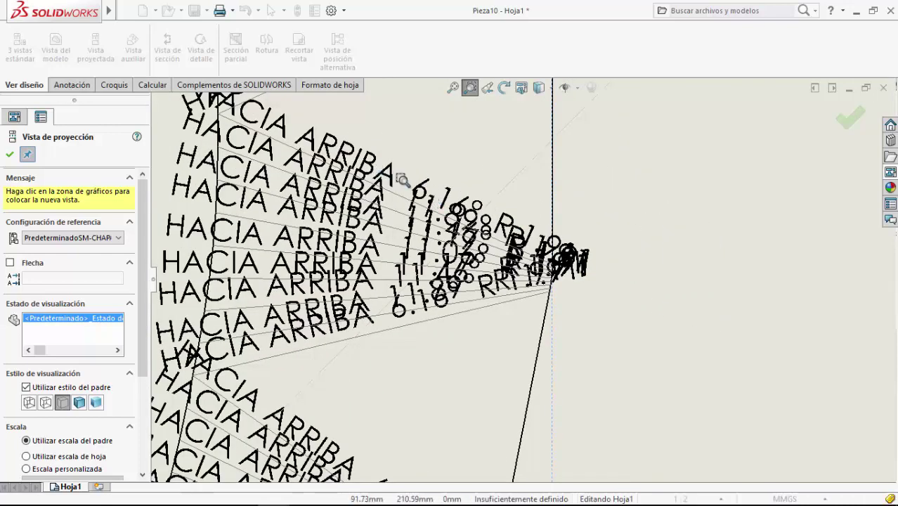
{"action": "left_click", "coordinate": [469, 88]}
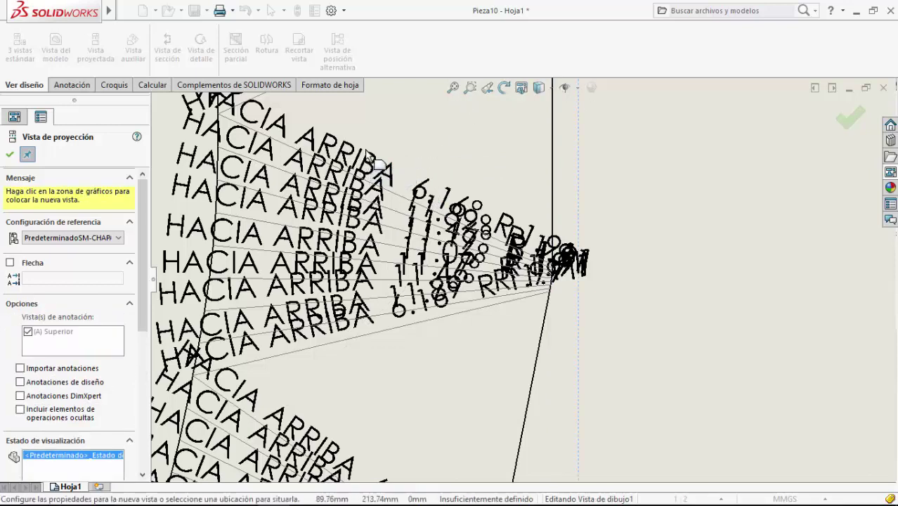
{"action": "left_click", "coordinate": [10, 156]}
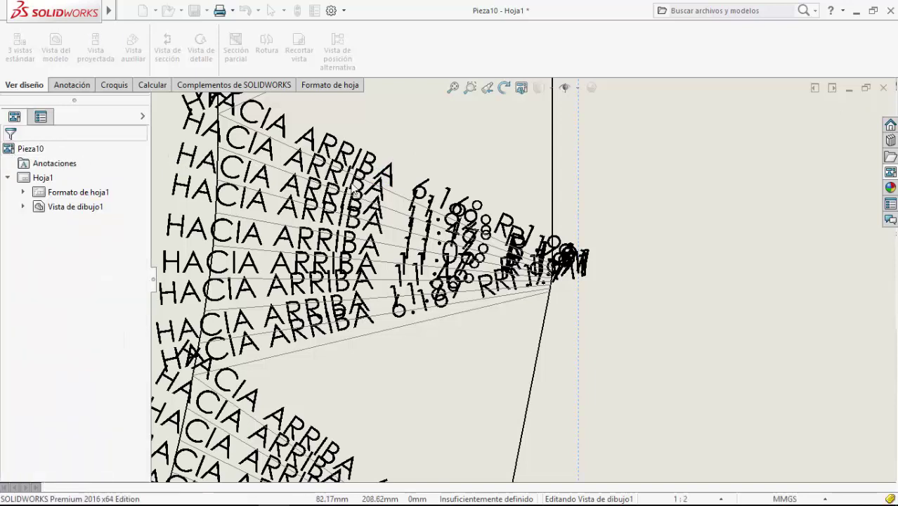
{"action": "left_click", "coordinate": [401, 158]}
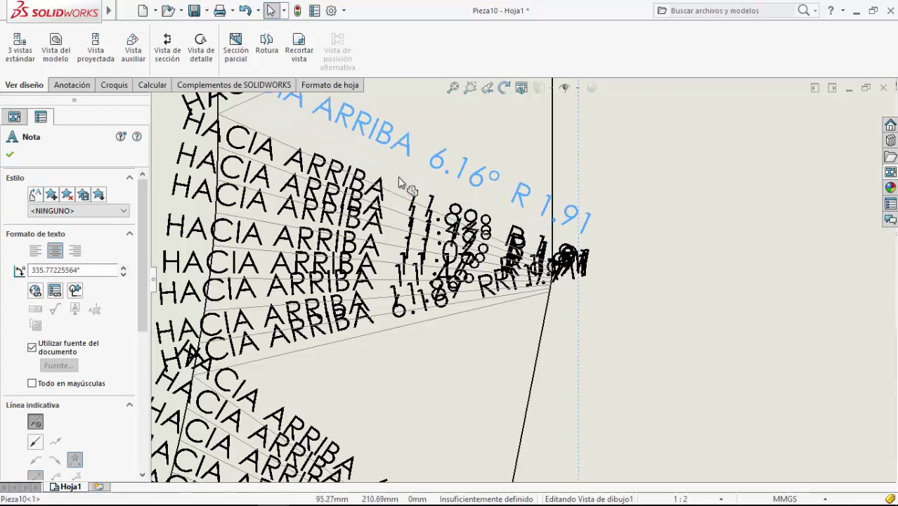
{"action": "left_click", "coordinate": [378, 175]}
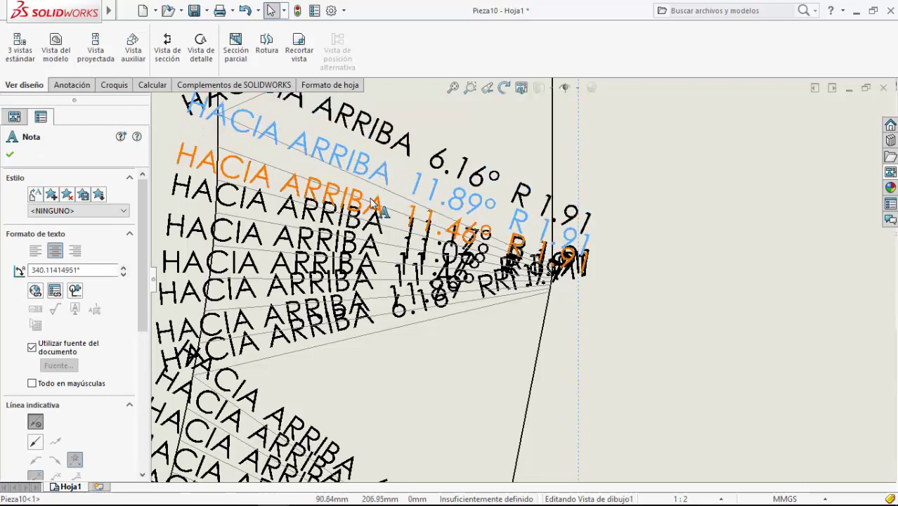
{"action": "scroll", "coordinate": [602, 273], "scroll_direction": "down", "scroll_amount": 1}
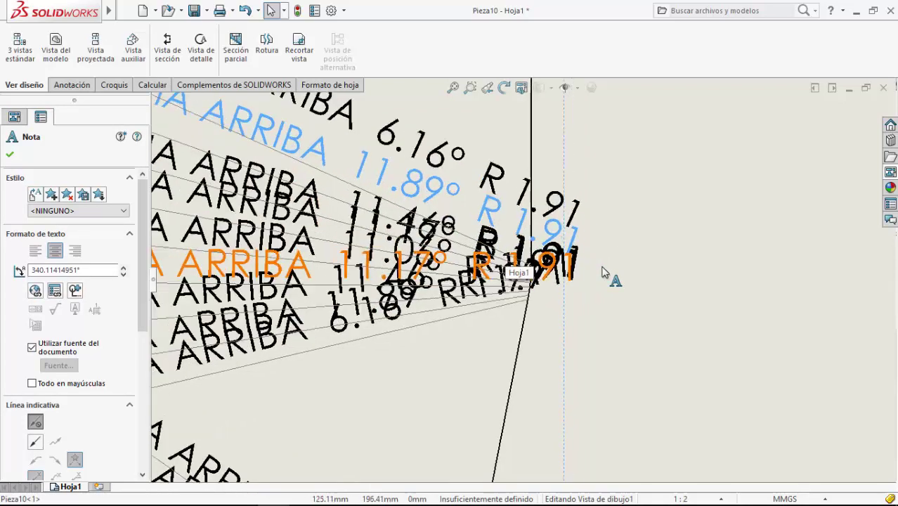
{"action": "scroll", "coordinate": [603, 273], "scroll_direction": "up", "scroll_amount": 1}
{"action": "scroll", "coordinate": [602, 272], "scroll_direction": "up", "scroll_amount": 2}
{"action": "scroll", "coordinate": [603, 273], "scroll_direction": "up", "scroll_amount": 2}
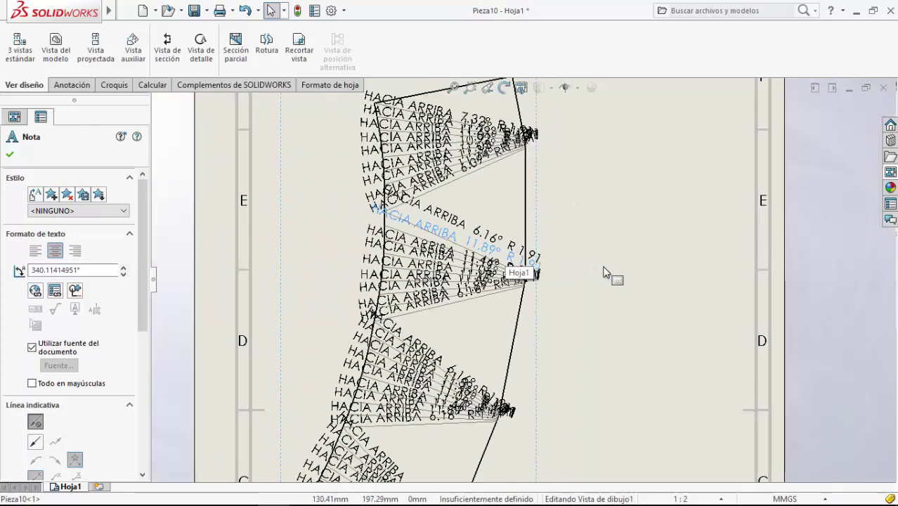
{"action": "scroll", "coordinate": [603, 273], "scroll_direction": "up", "scroll_amount": 1}
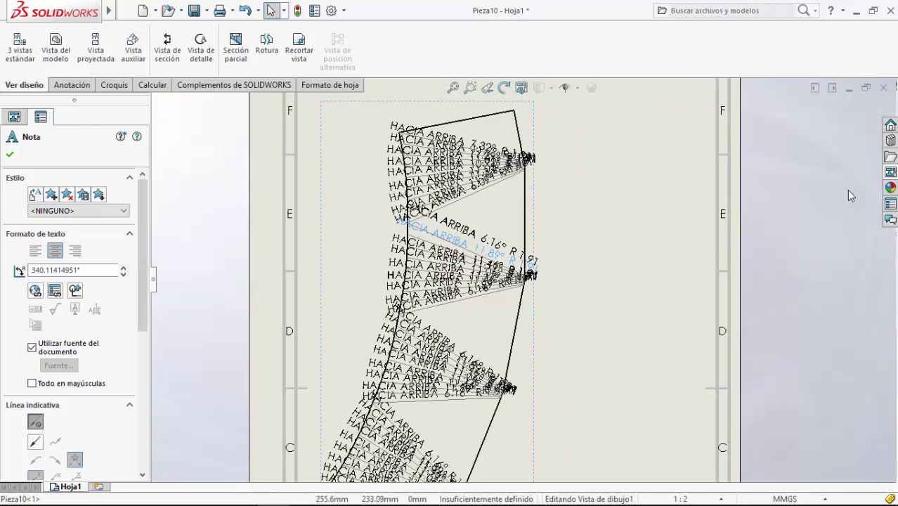
{"action": "left_click", "coordinate": [889, 157]}
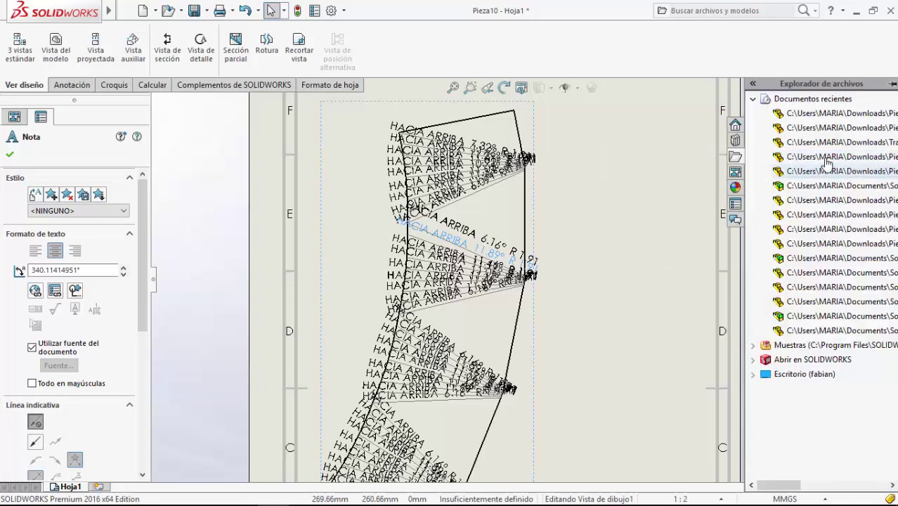
{"action": "key", "text": "Escape"}
{"action": "left_click", "coordinate": [729, 135]}
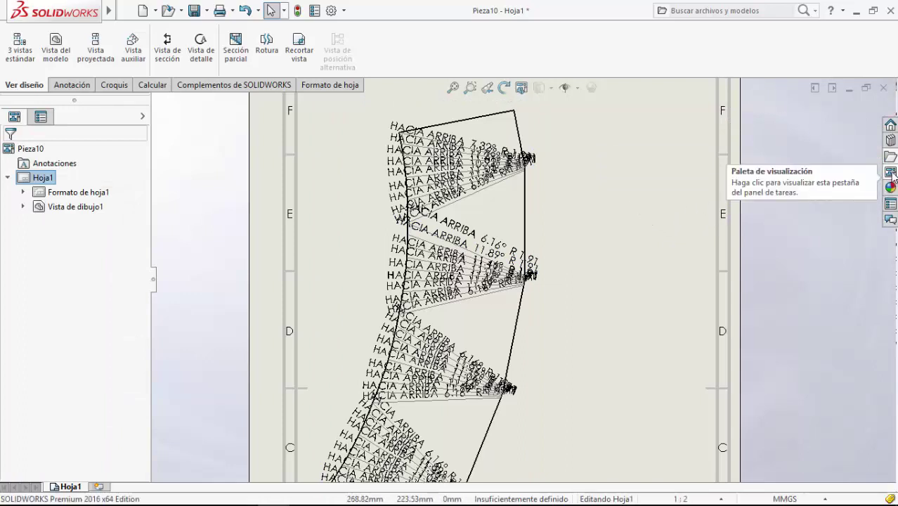
Step: Place the (A) Superior view right of the flat pattern and position a projected view below
{"action": "left_click", "coordinate": [892, 173]}
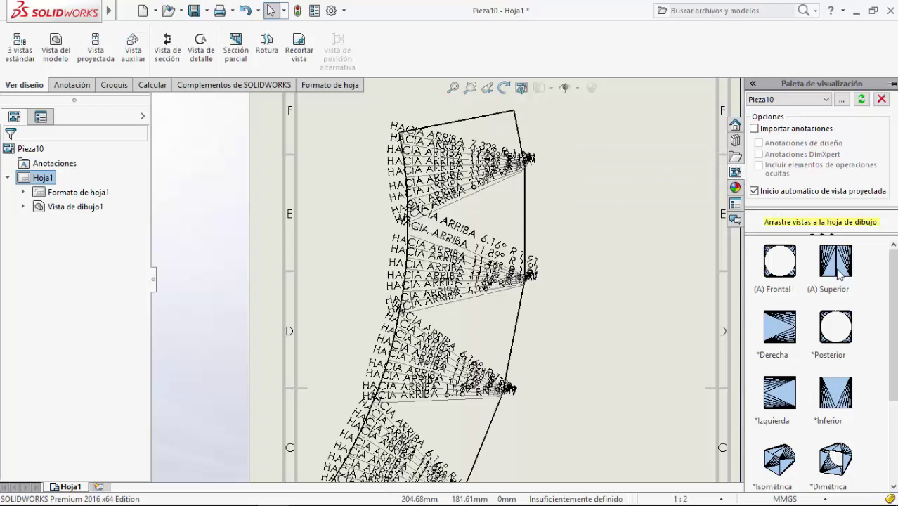
{"action": "left_click_drag", "start_coordinate": [837, 274], "coordinate": [635, 223]}
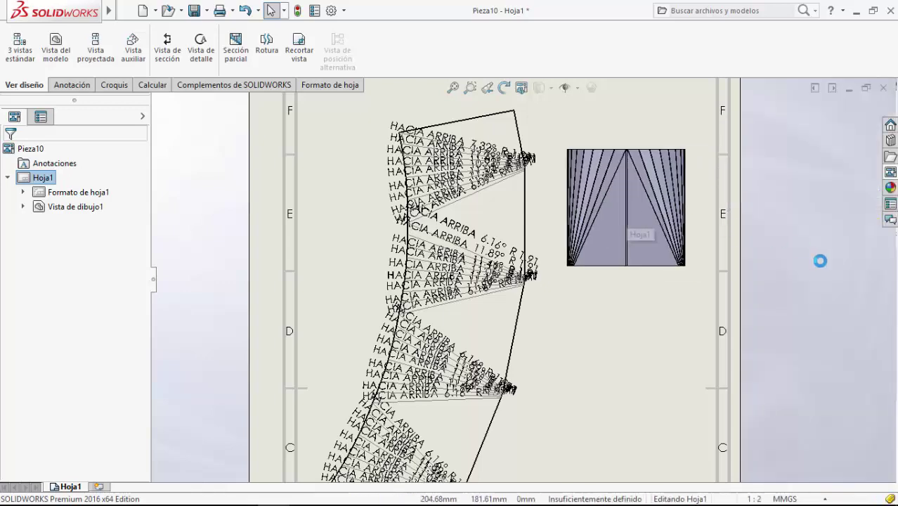
{"action": "left_click", "coordinate": [890, 173]}
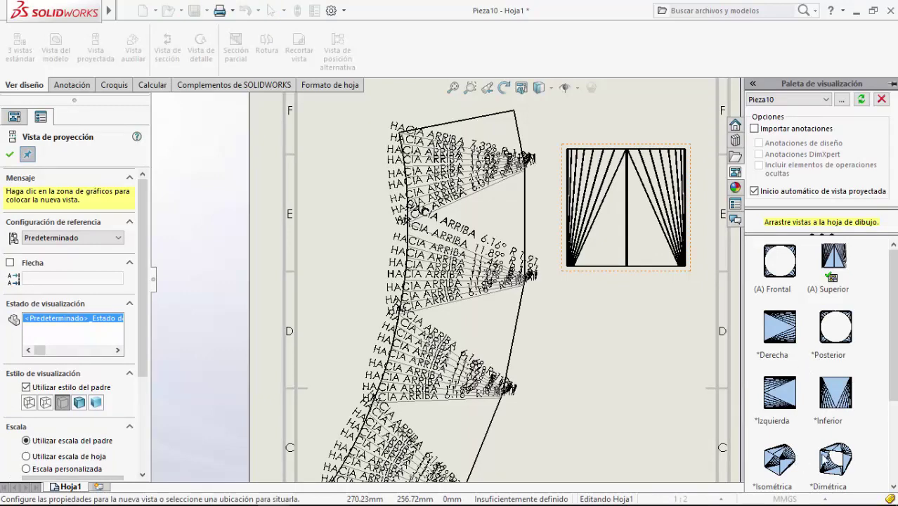
{"action": "left_click_drag", "start_coordinate": [826, 457], "coordinate": [578, 401]}
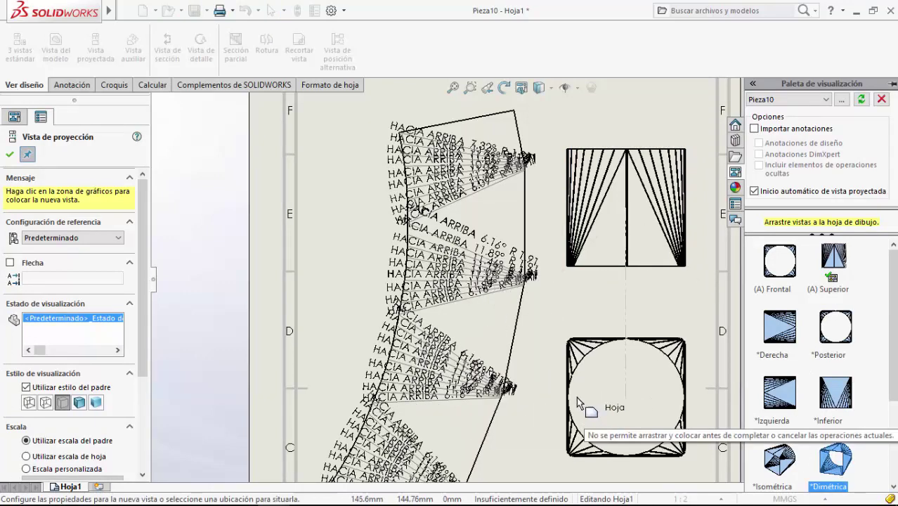
{"action": "left_click_drag", "start_coordinate": [578, 401], "coordinate": [799, 281]}
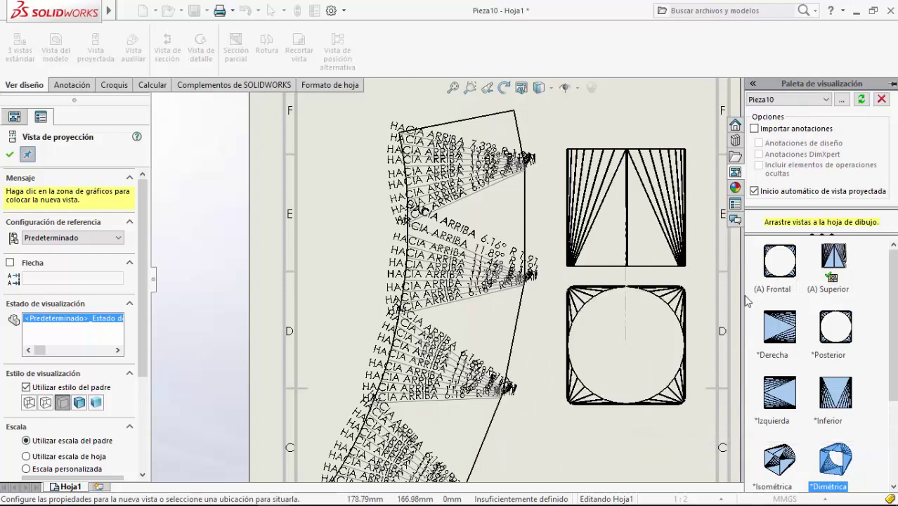
{"action": "left_click_drag", "start_coordinate": [747, 300], "coordinate": [579, 383]}
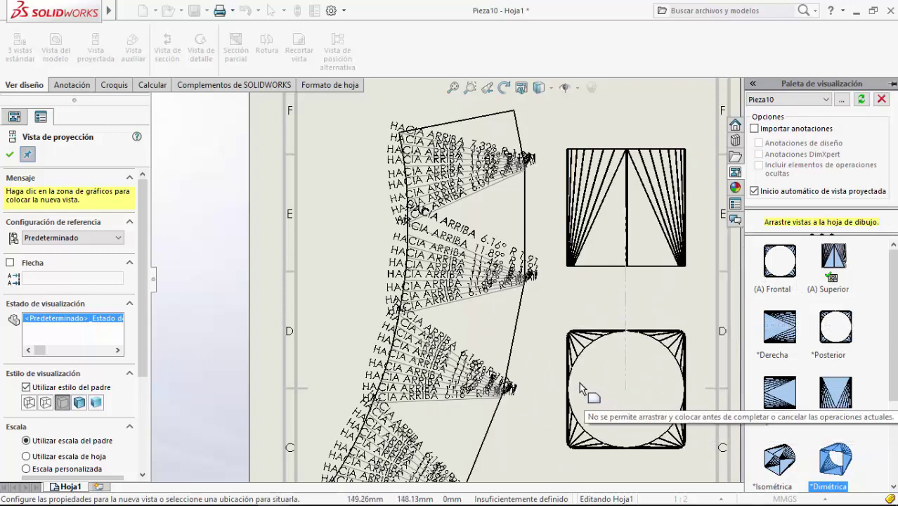
{"action": "mouse_move", "coordinate": [579, 382]}
{"action": "left_mouse_down"}
{"action": "mouse_move", "coordinate": [573, 395]}
{"action": "mouse_move", "coordinate": [547, 398]}
{"action": "left_mouse_up"}
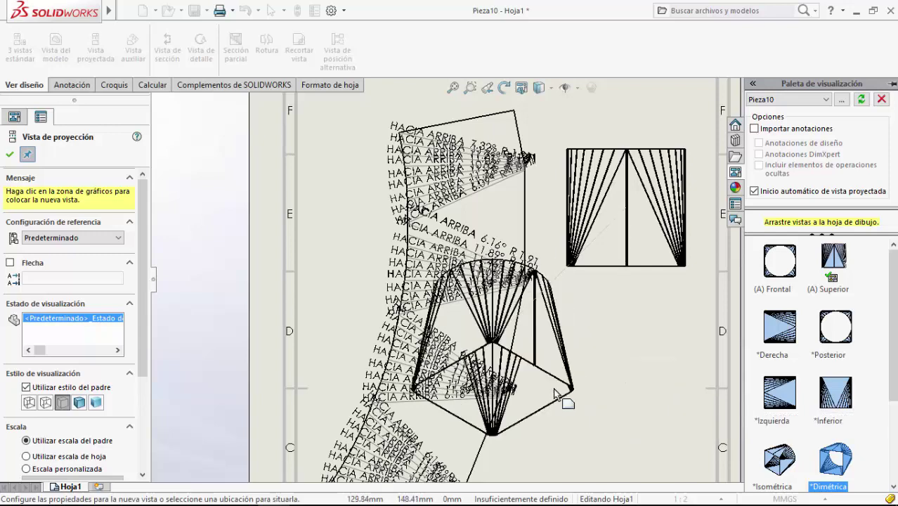